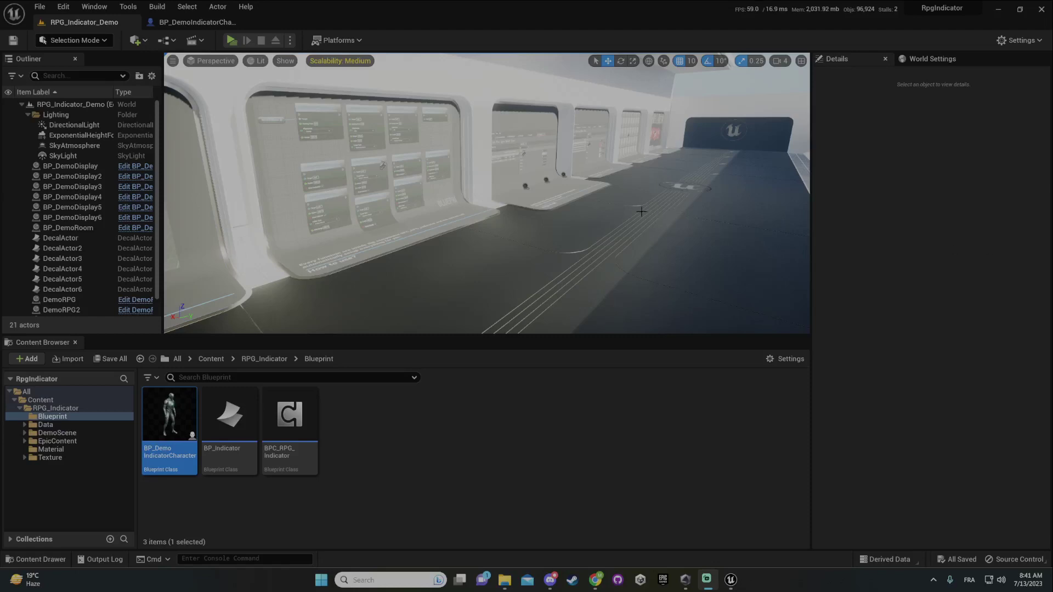
- Look around the level, then open the BP_DemoIndicatorCharacter blueprint from the Content Browser
right_drag(560, 204, 507, 207)
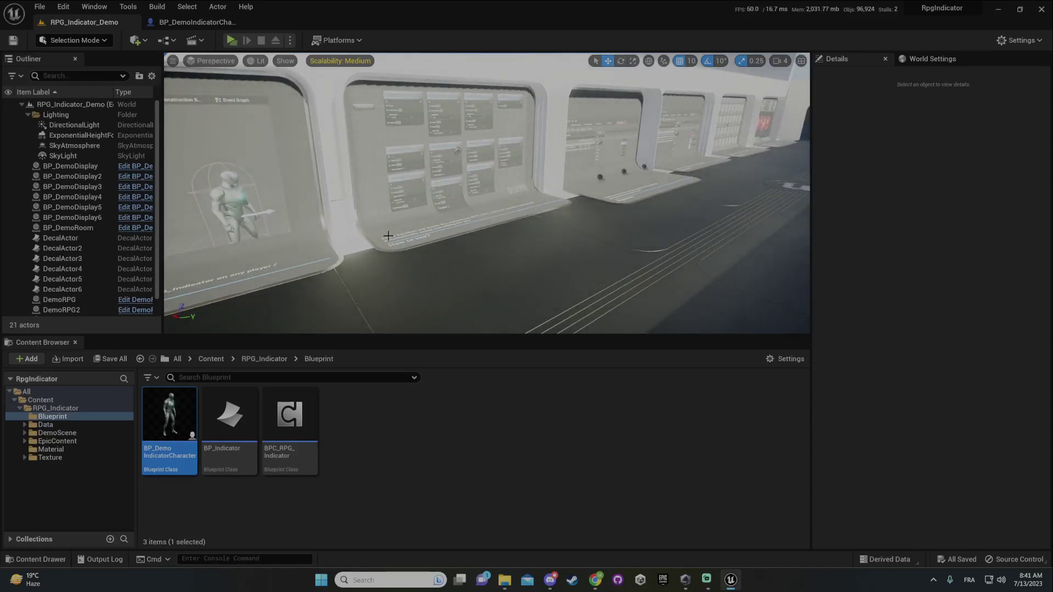
mouse_move(175, 414)
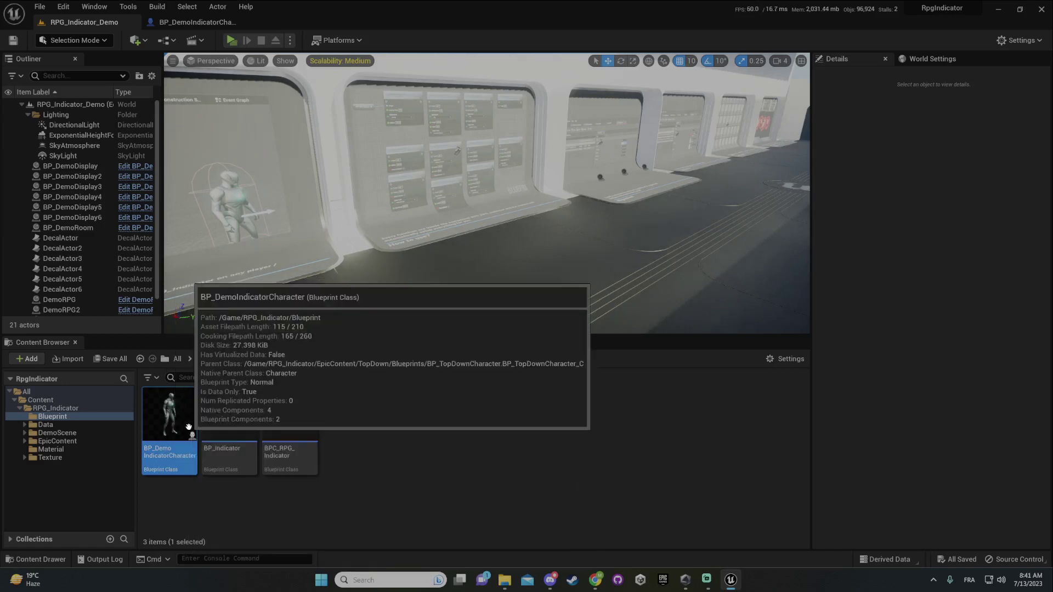
double_click(188, 427)
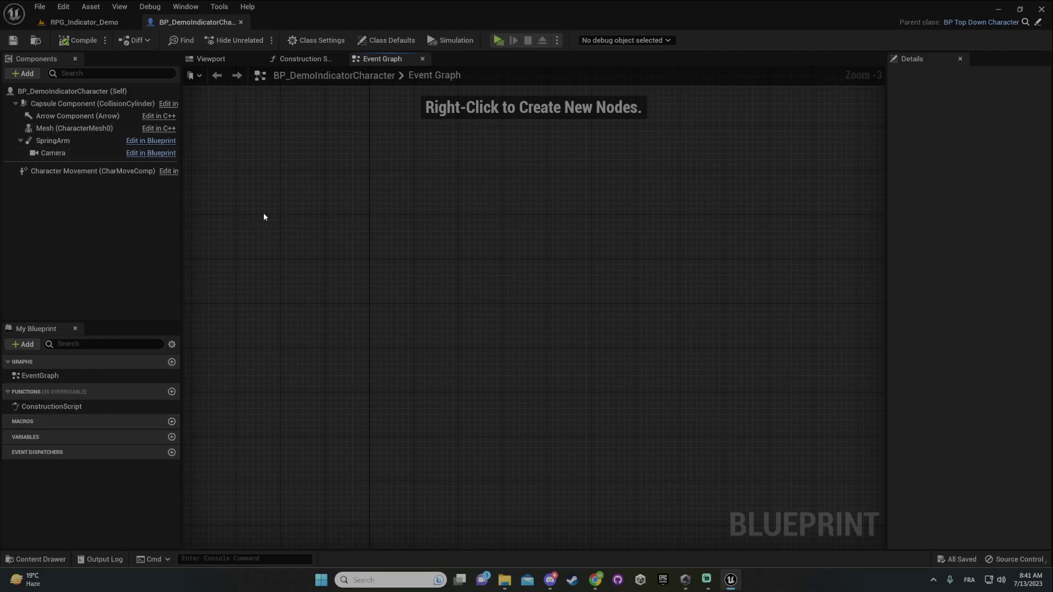
- Add a BPC_RPG_Indicator component to the character and place its reference in the Event Graph
click(24, 74)
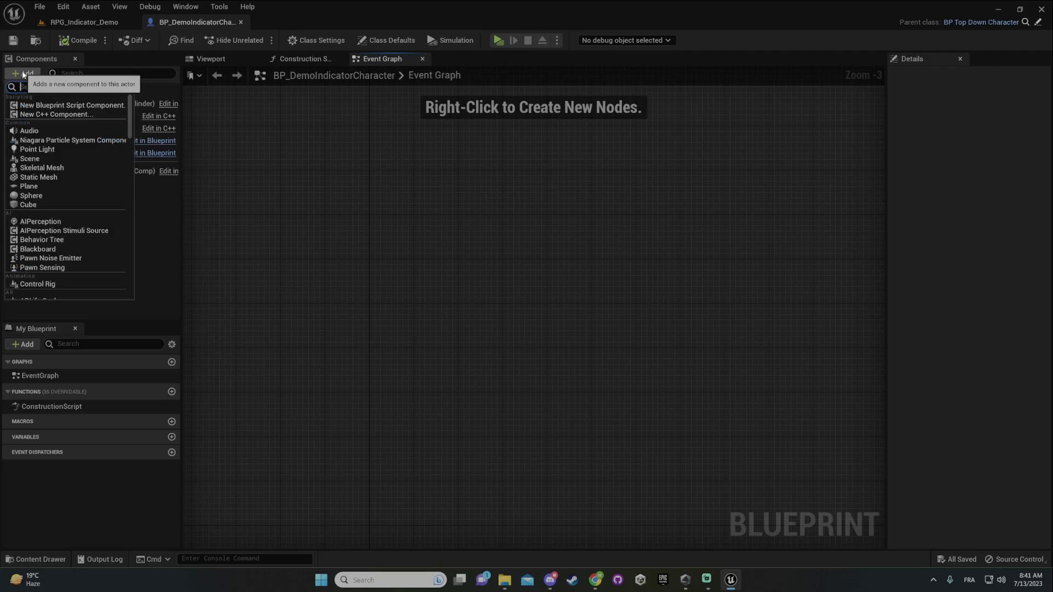
text(indicator)
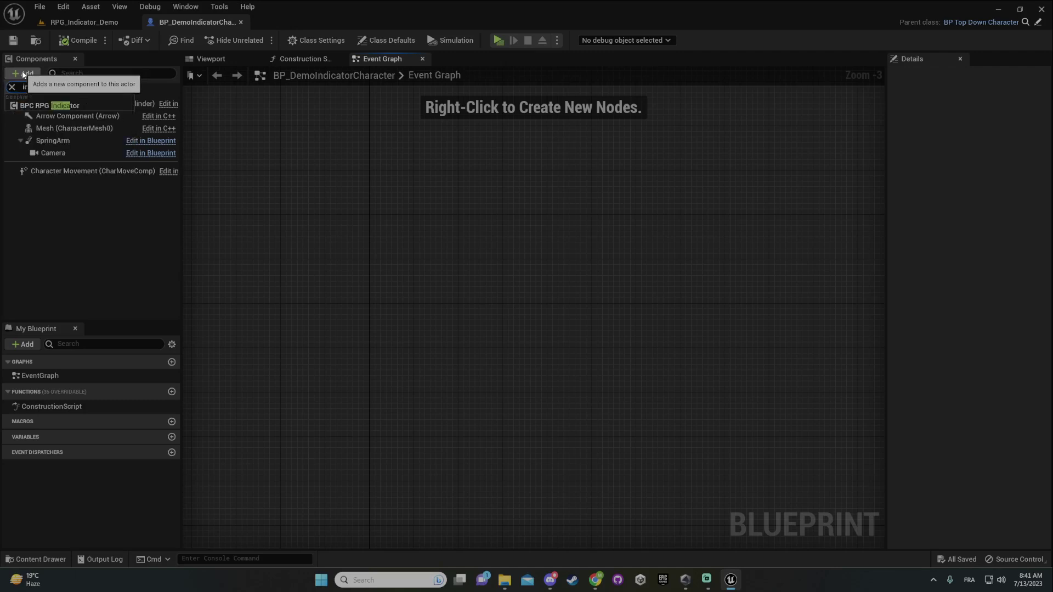
click(52, 105)
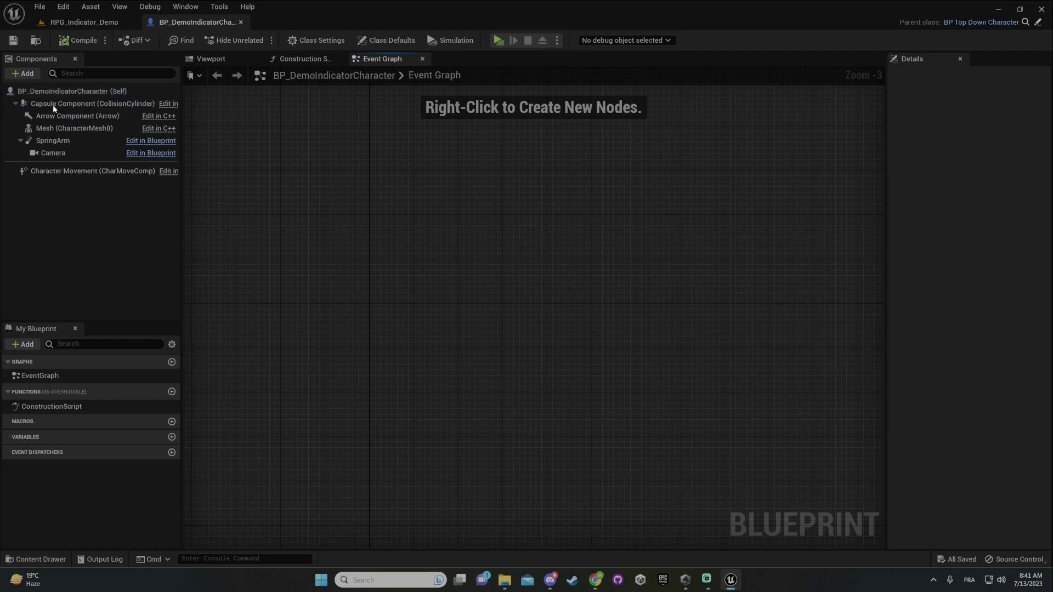
click(151, 240)
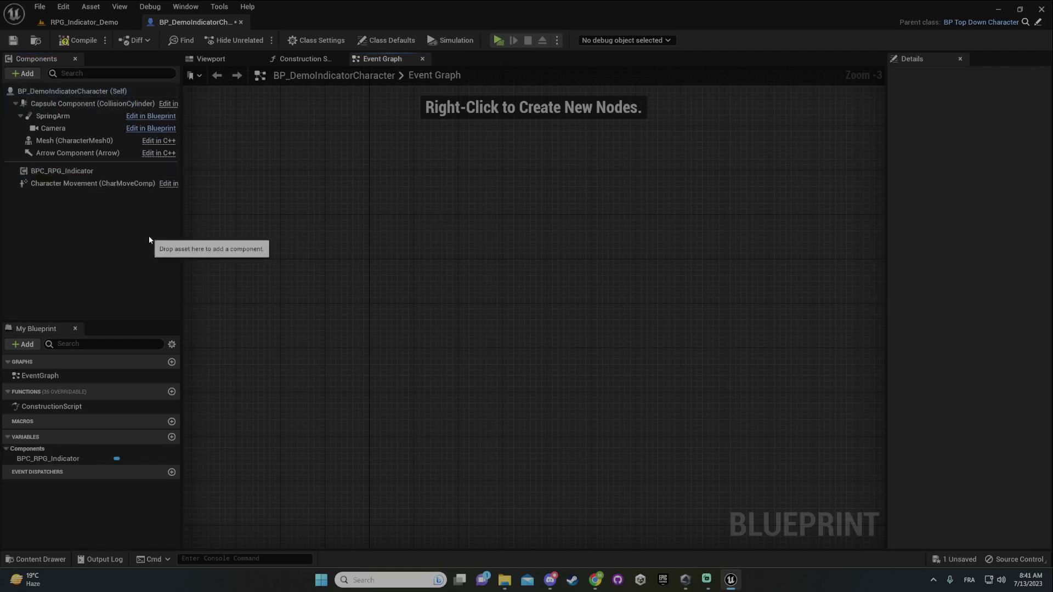
drag(75, 171, 280, 213)
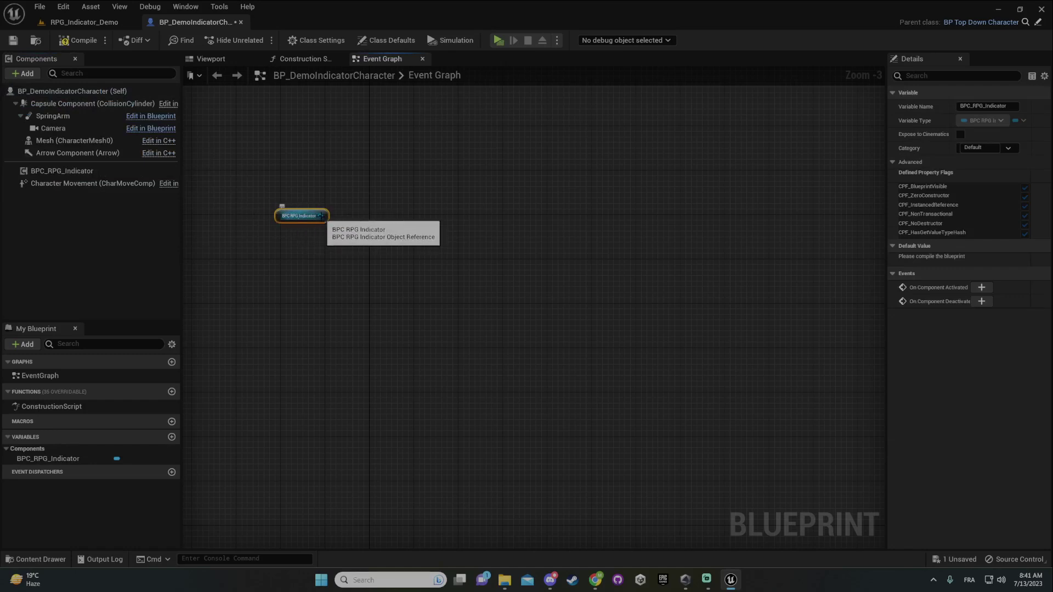
- Add a Server Cast Cone node from the indicator reference and position it
drag(321, 216, 421, 195)
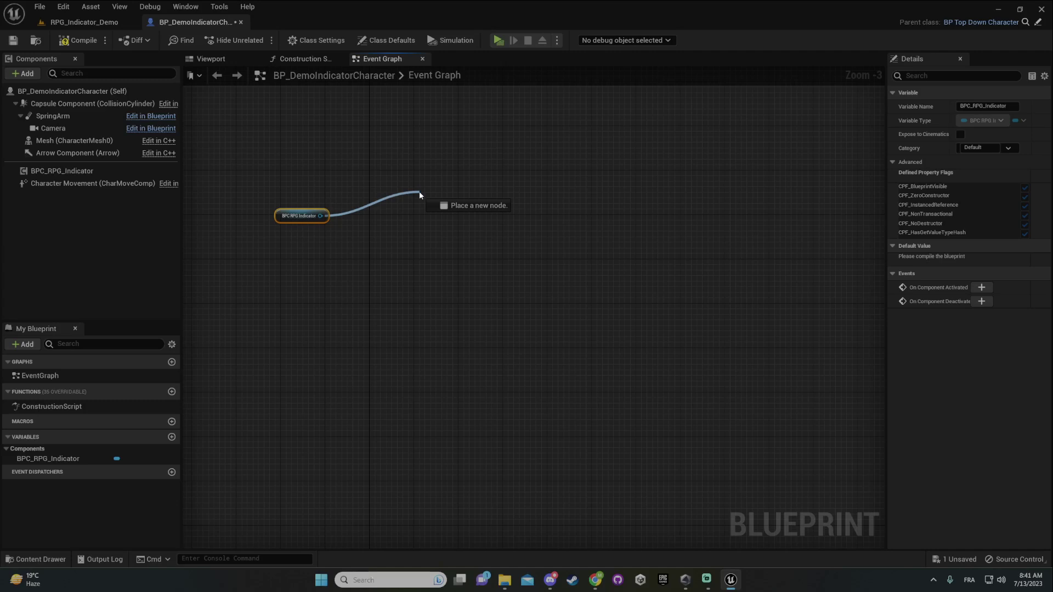
drag(420, 195, 420, 194)
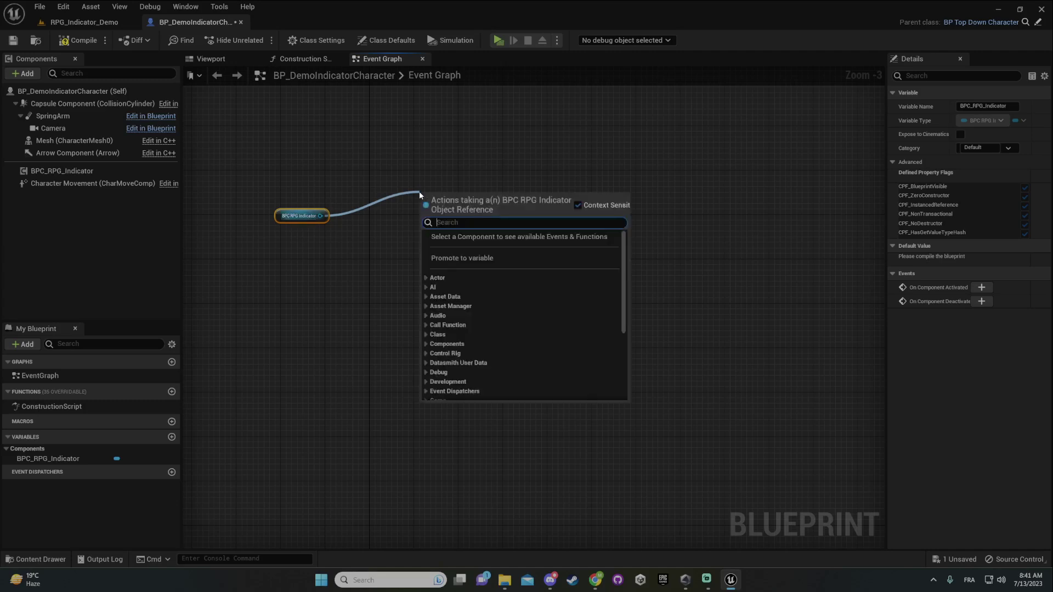
text(cast)
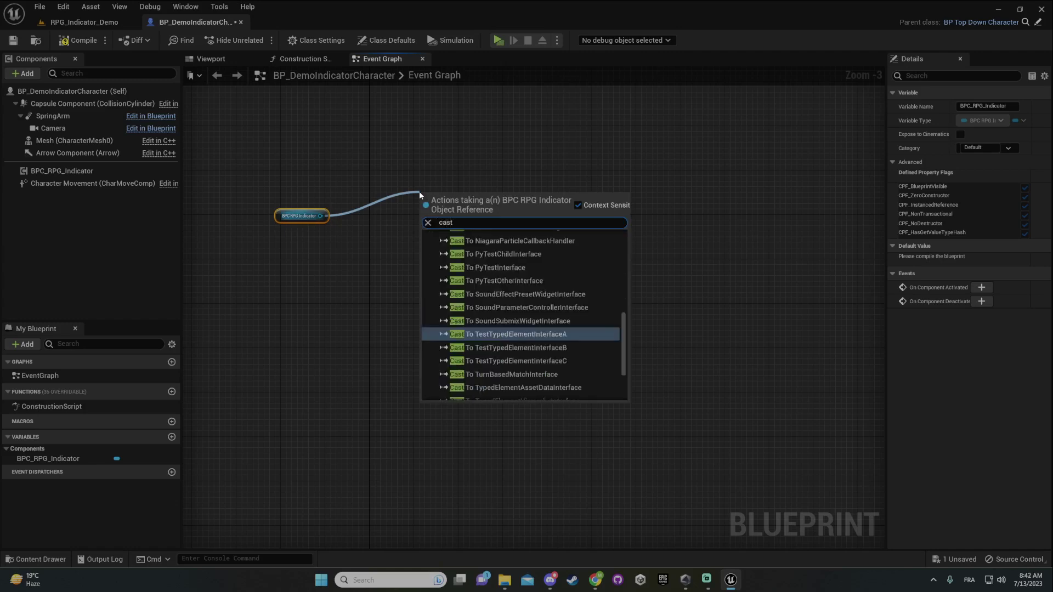
text(c)
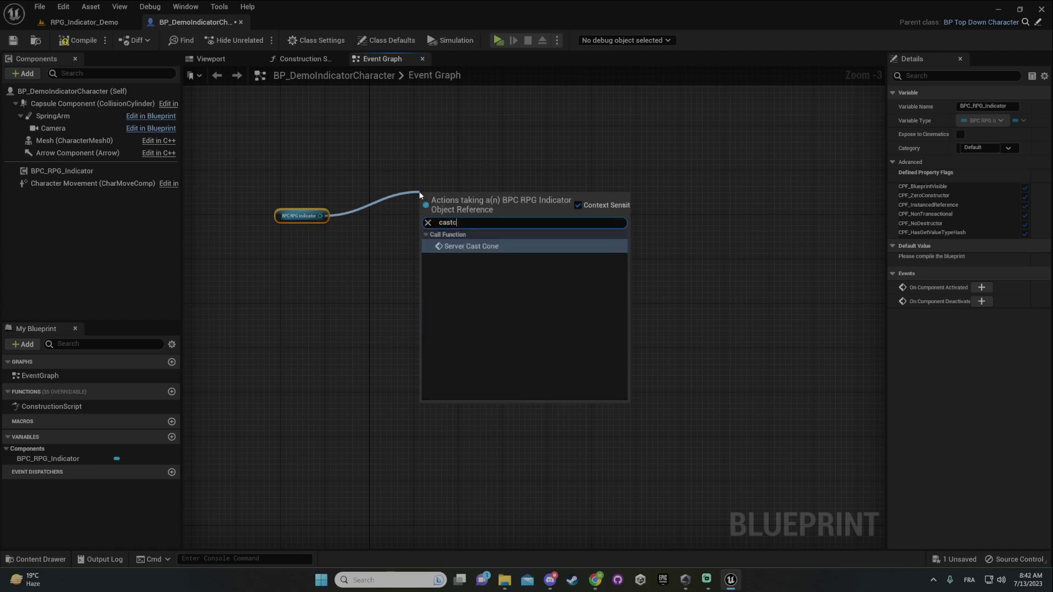
click(485, 247)
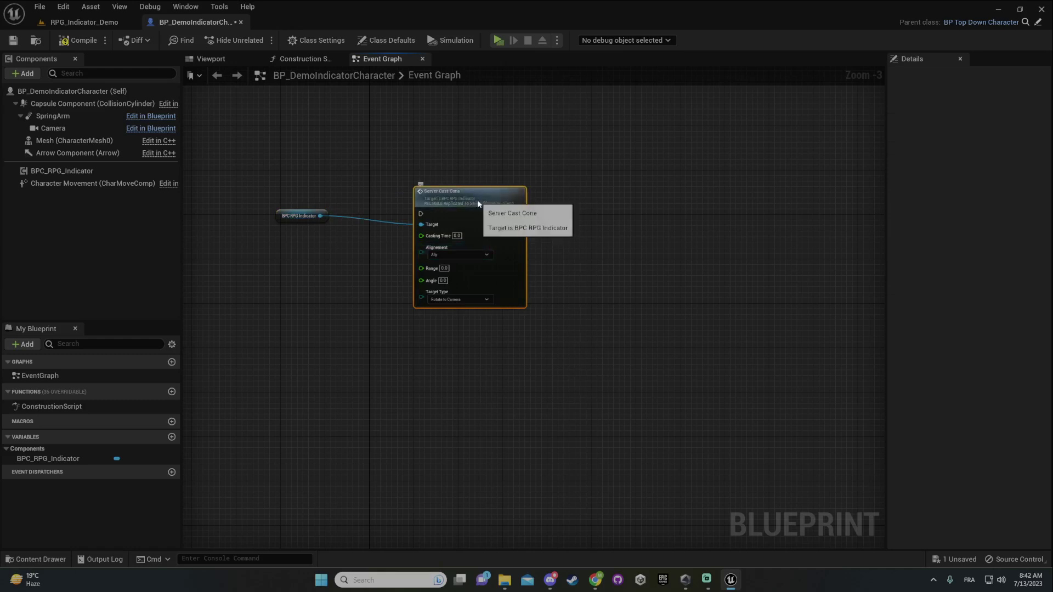
drag(482, 203, 614, 186)
right_drag(405, 148, 493, 229)
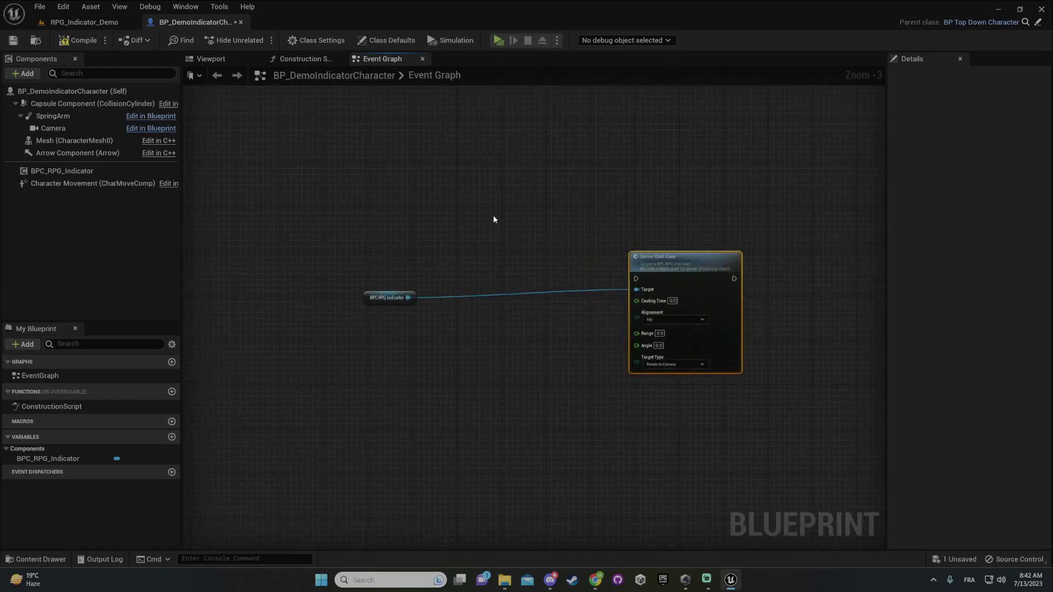
- Add a Keyboard 1 event and wire its Pressed output to Server Cast Cone
right_click(468, 206)
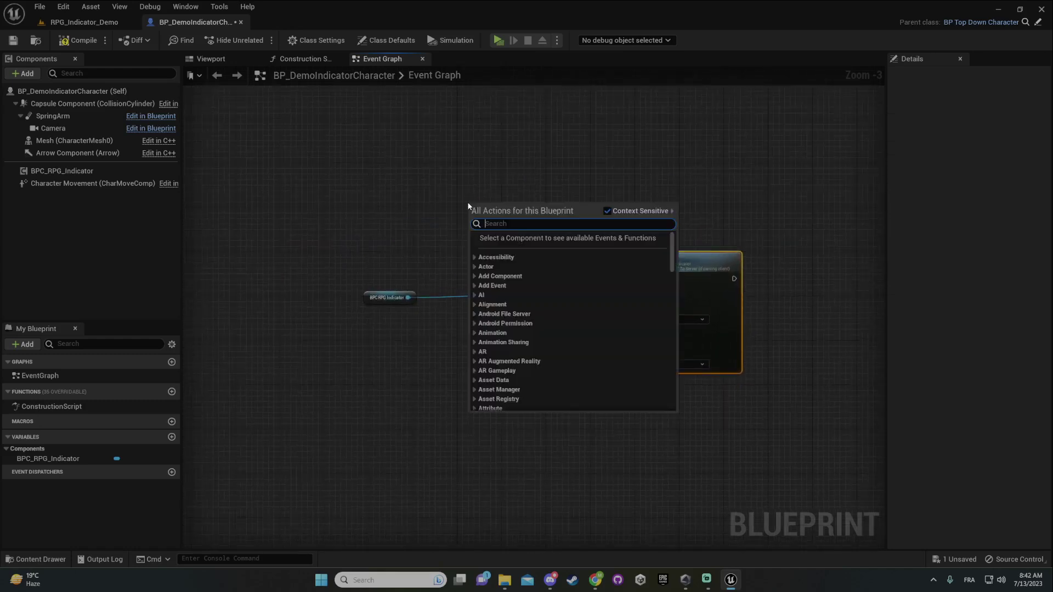
text(keybo)
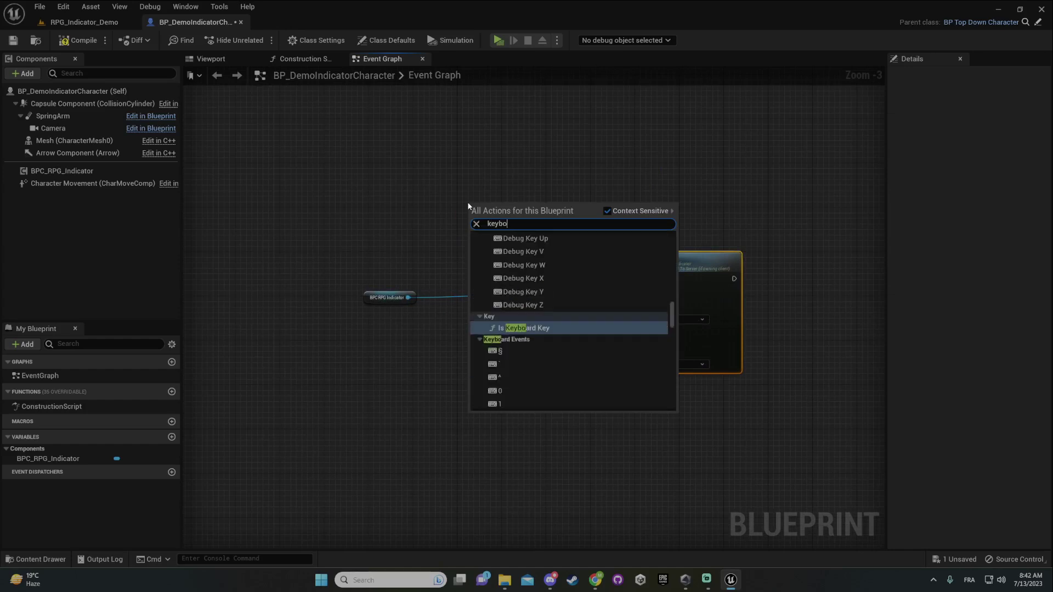
text(ard 1)
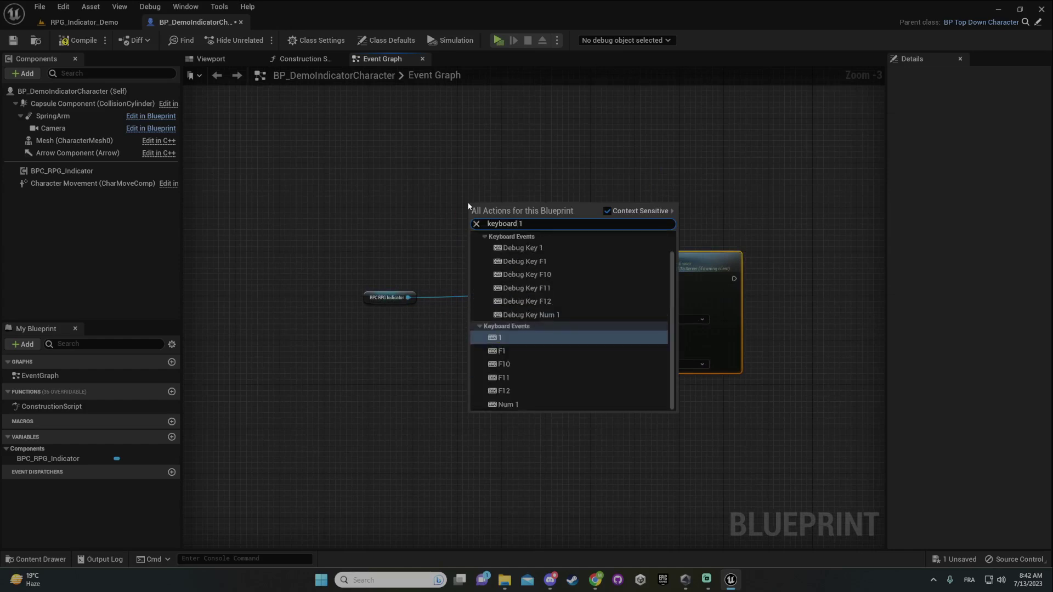
click(510, 336)
drag(488, 216, 530, 269)
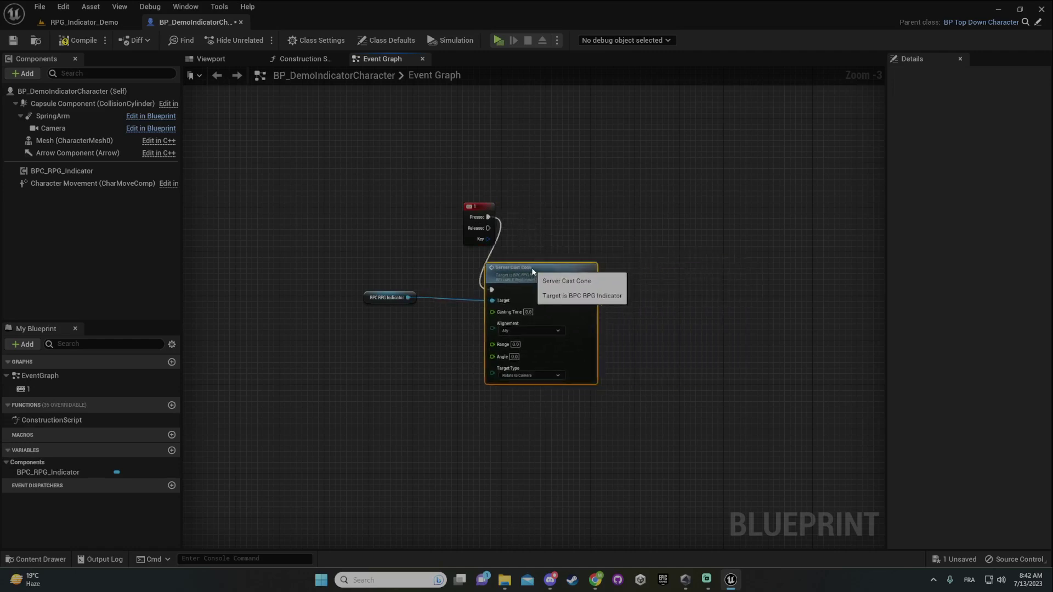
scroll(425, 351, up, 2)
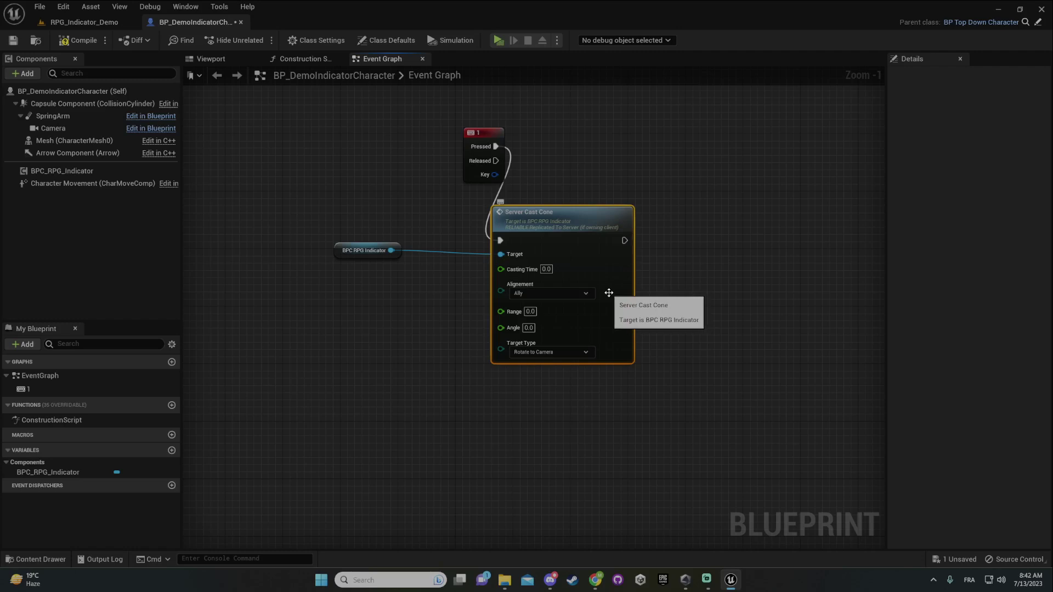
- Review the cone node's Alignement and Target Type options, keeping Alignement at Ally
click(572, 294)
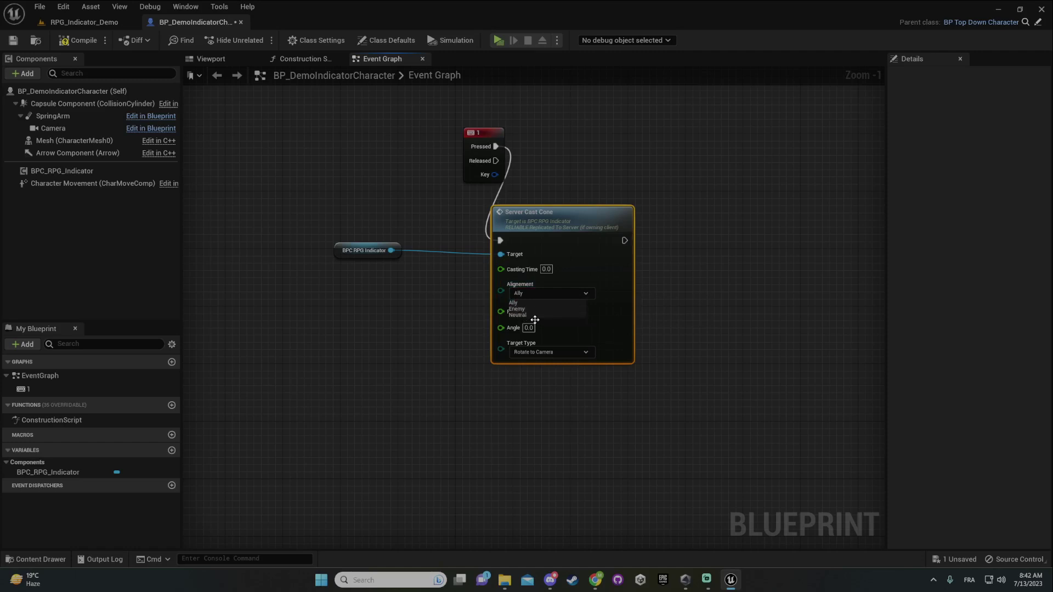
click(586, 294)
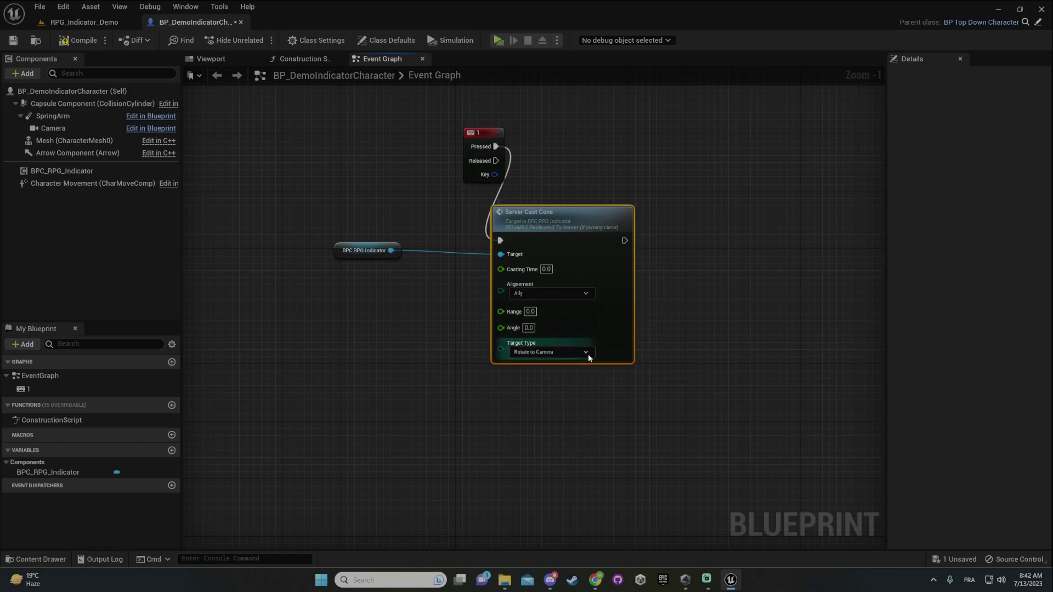
click(587, 354)
click(587, 353)
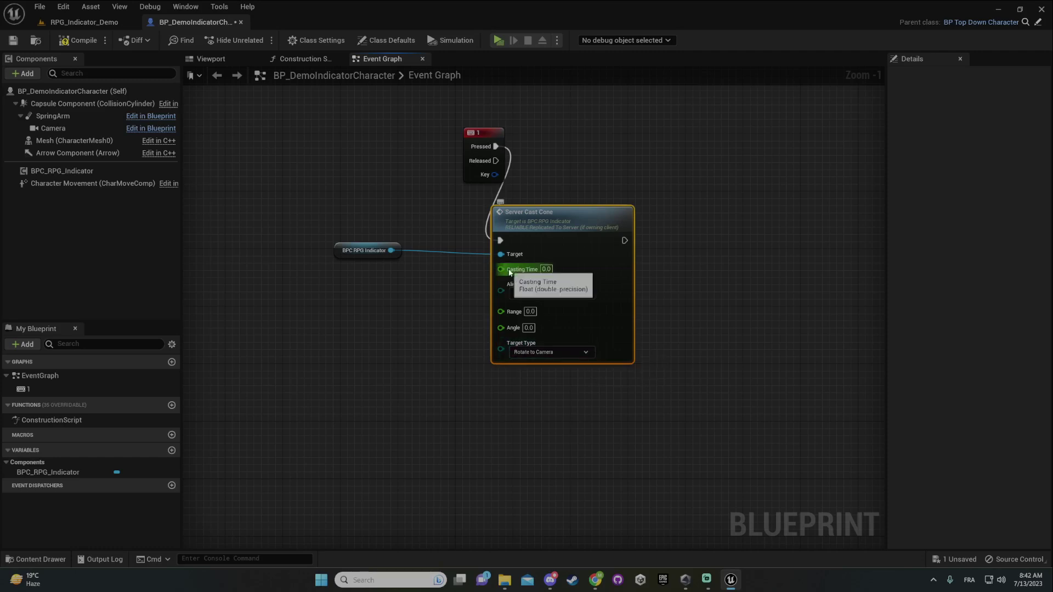
- Set Casting Time 2.0, Range 200, Angle 45 and Target Type Rotate to Mouse
click(547, 270)
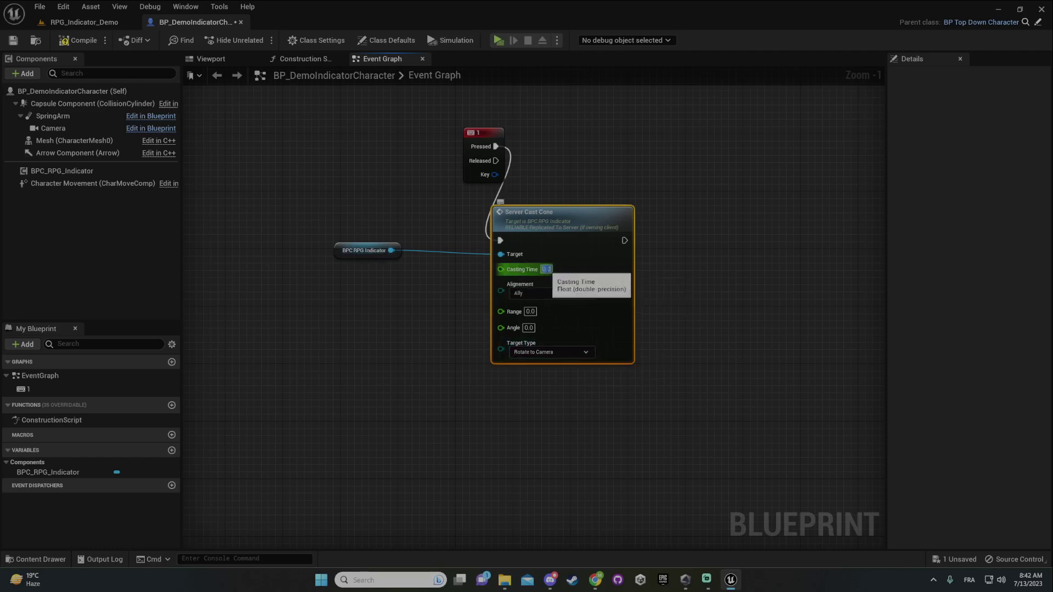
click(530, 312)
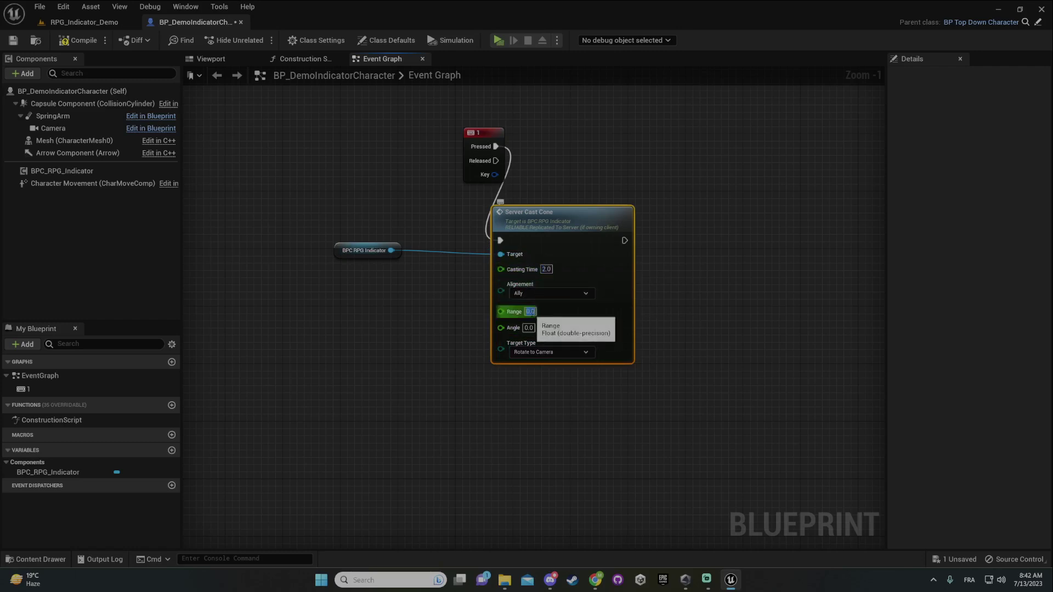
text(200)
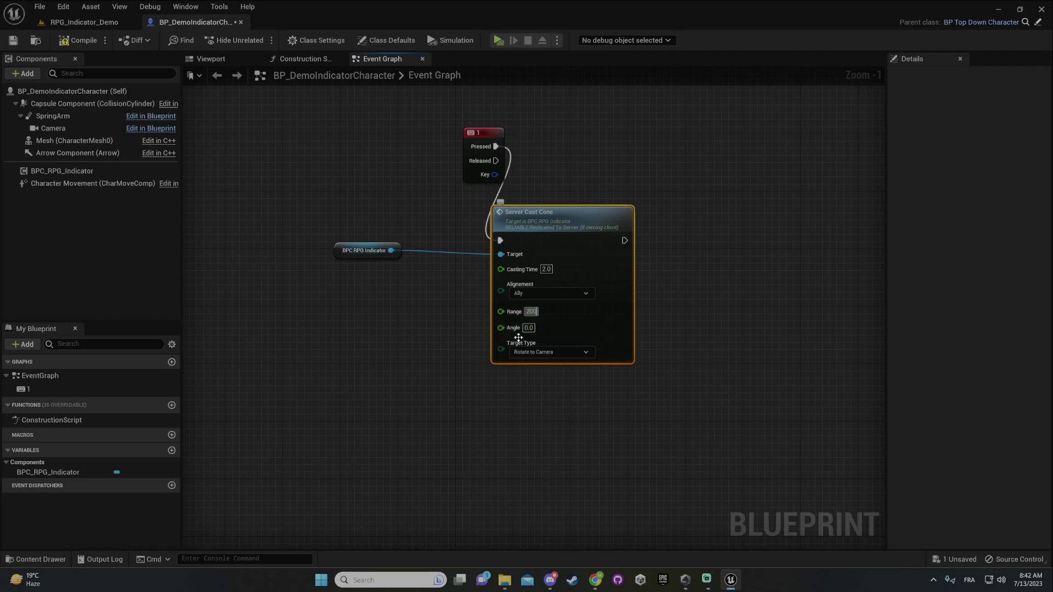
click(528, 328)
text(45)
key(Return)
click(586, 351)
click(539, 367)
- Compile and save the character blueprint, then return to the demo level
click(88, 43)
click(13, 40)
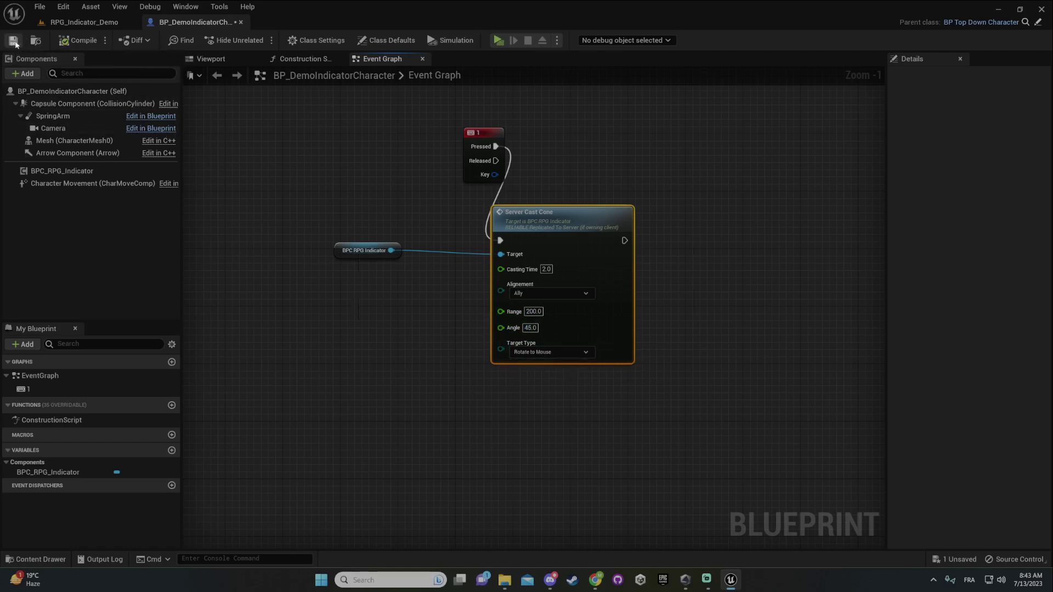
click(84, 22)
- Play-test the cone by moving the character, then stop and return to the character blueprint
click(231, 41)
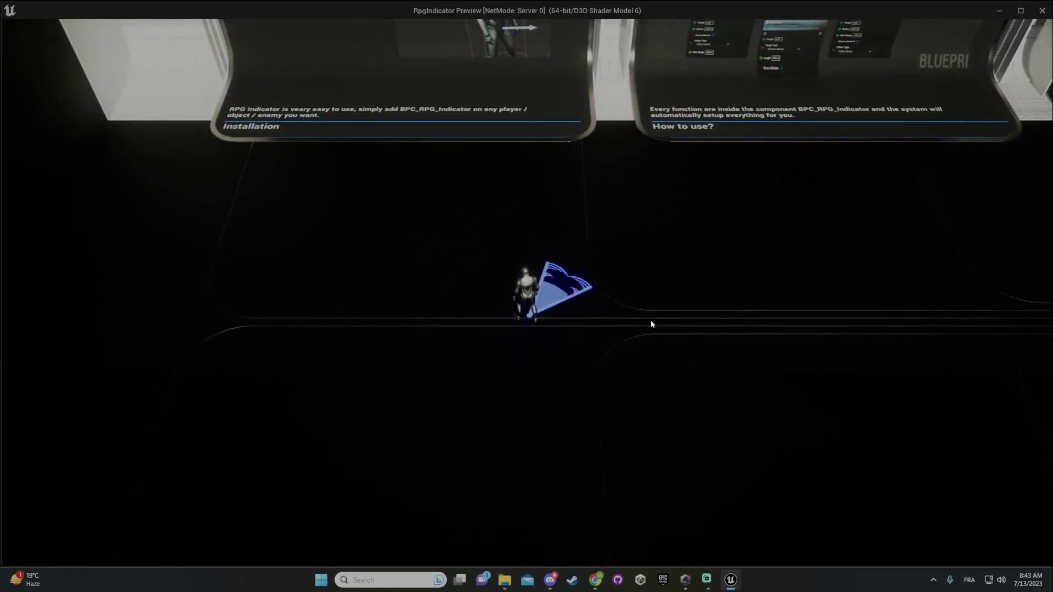
click(546, 211)
key(Escape)
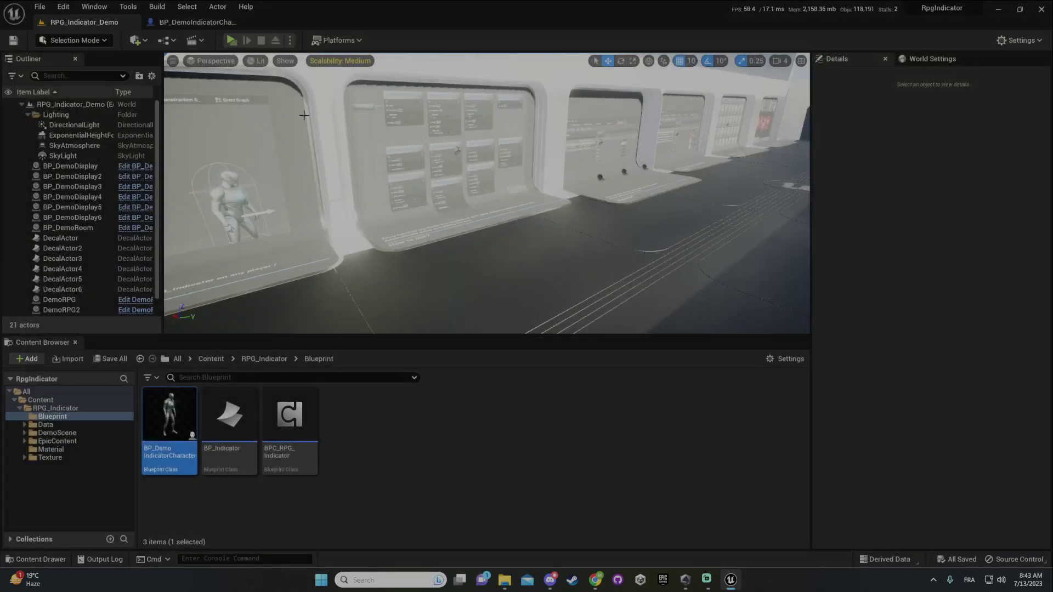
click(201, 21)
- Browse the indicator reference's action categories, then filter them by 'cone'
drag(390, 250, 383, 366)
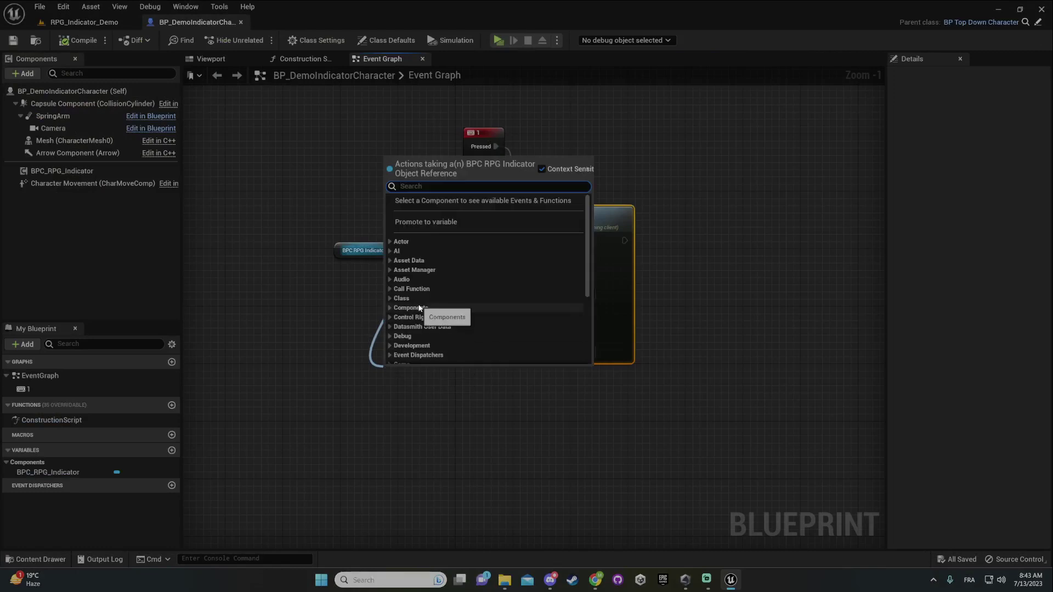
click(391, 308)
scroll(446, 309, down, 2)
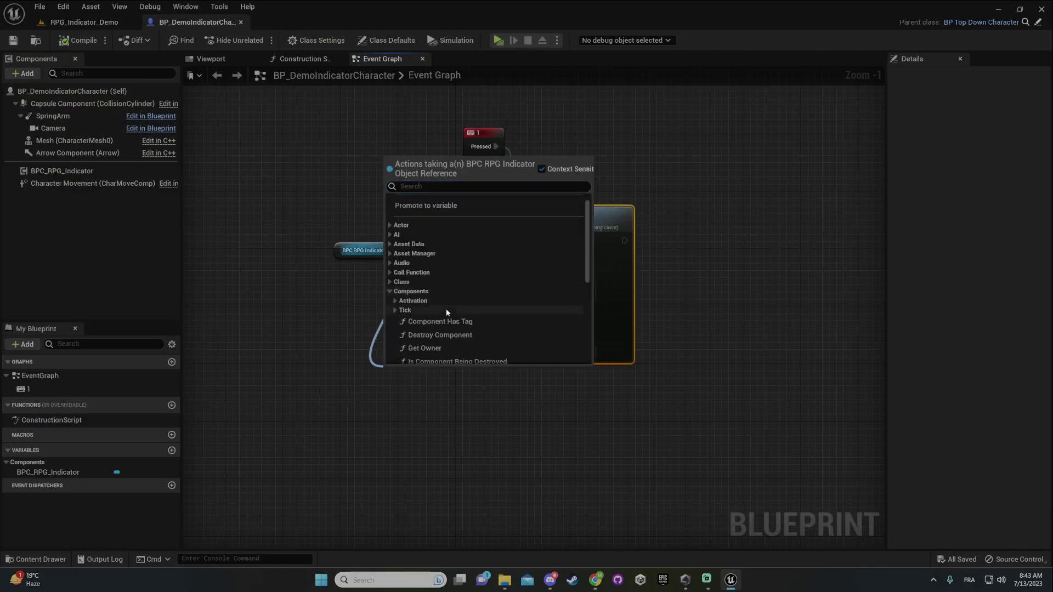
click(397, 281)
scroll(398, 281, down, 3)
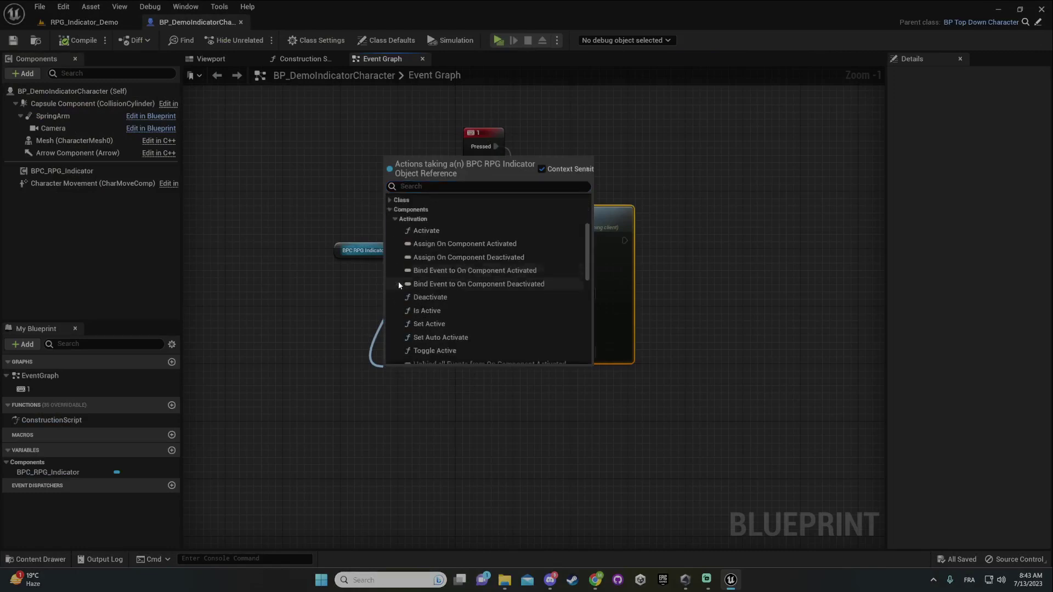
scroll(398, 282, down, 7)
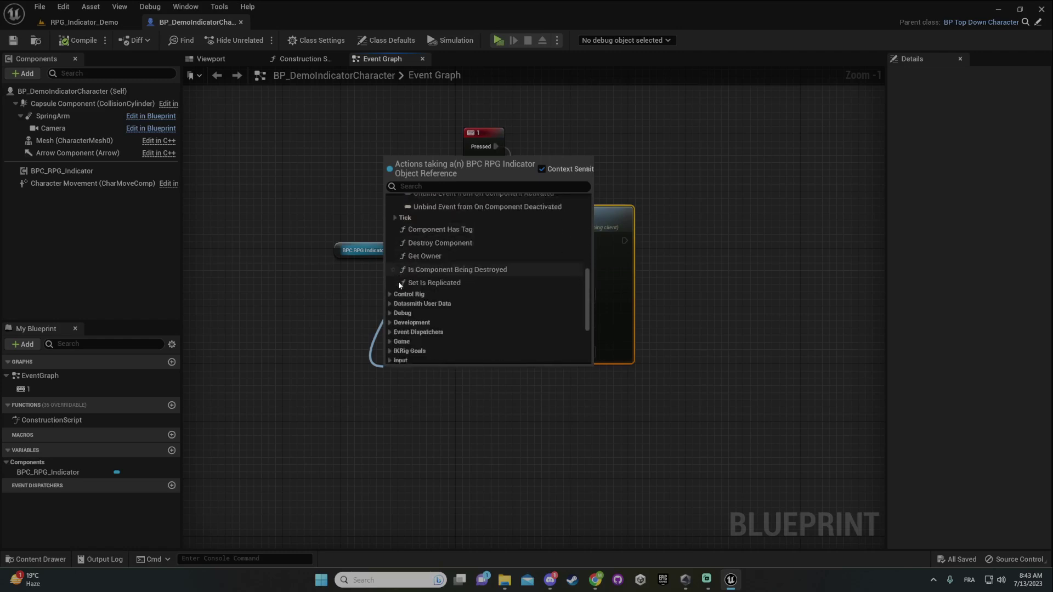
scroll(446, 251, up, 5)
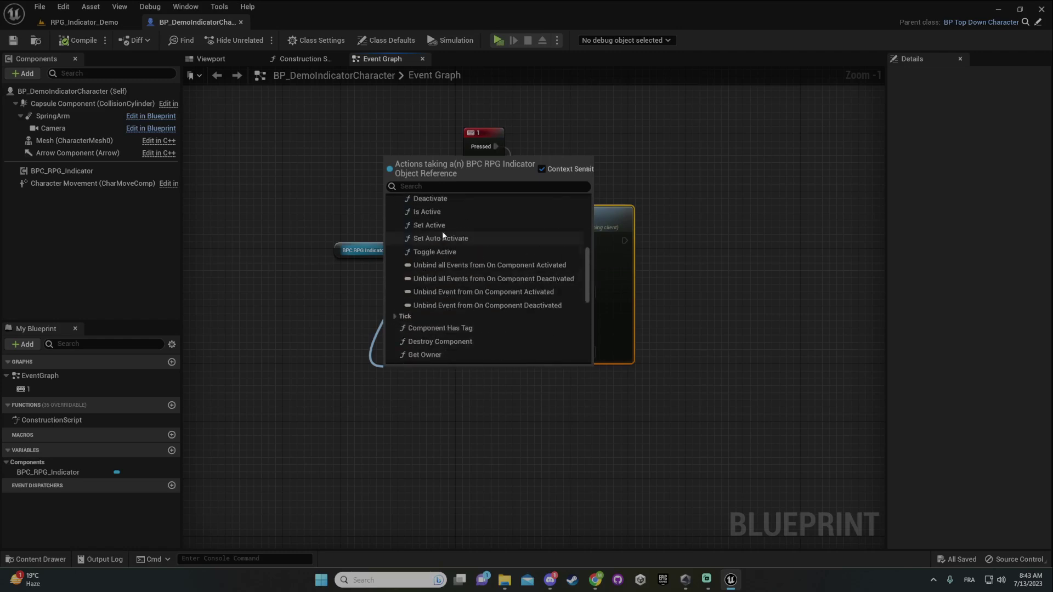
text(cone)
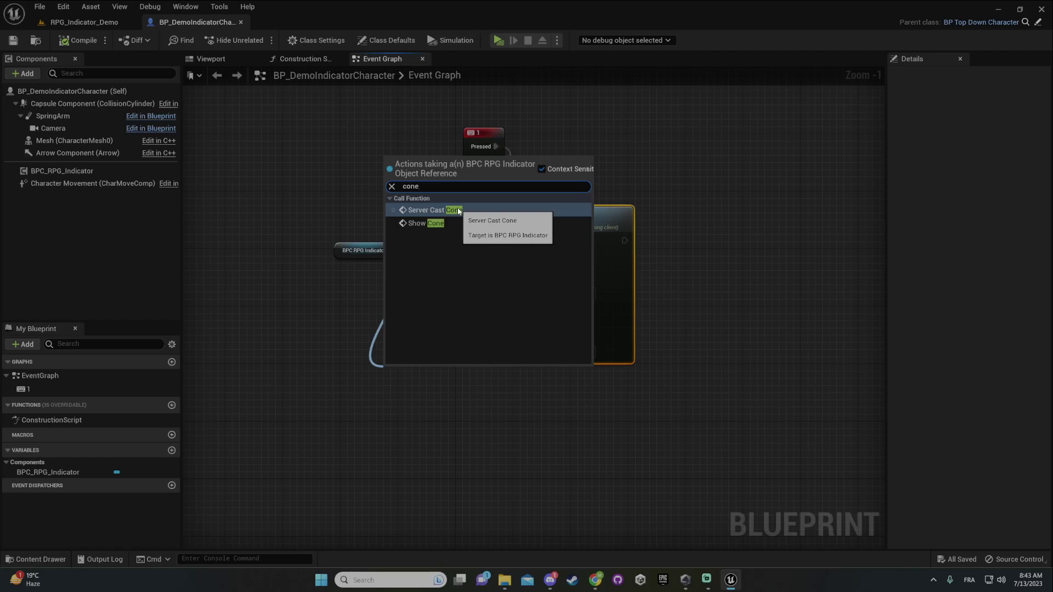
- Add a Show Cone node, wire key 1 Pressed to it, and delete Server Cast Cone
click(438, 224)
drag(556, 225, 723, 189)
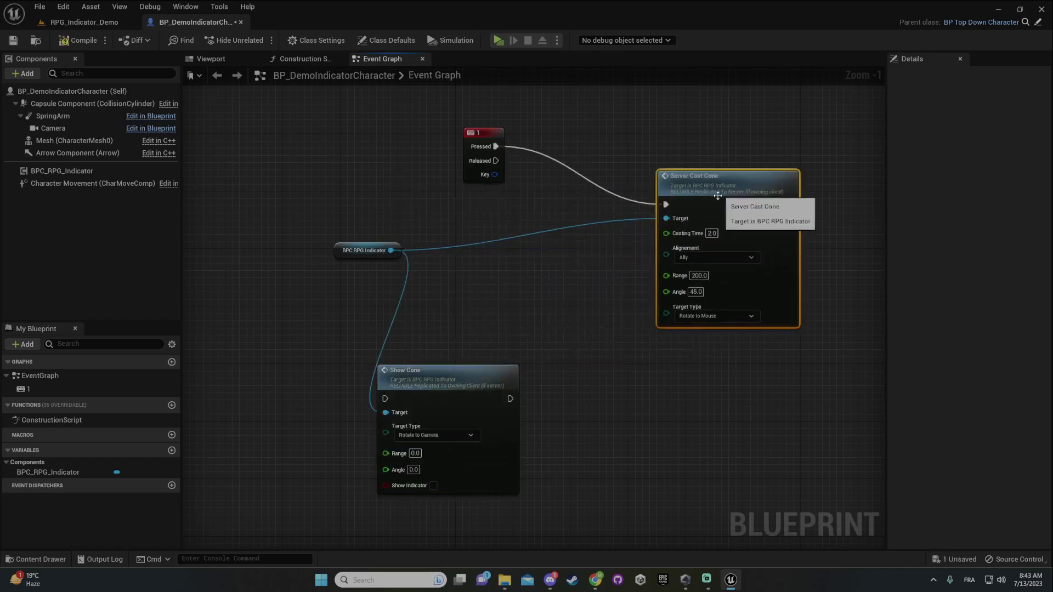
drag(389, 398, 482, 296)
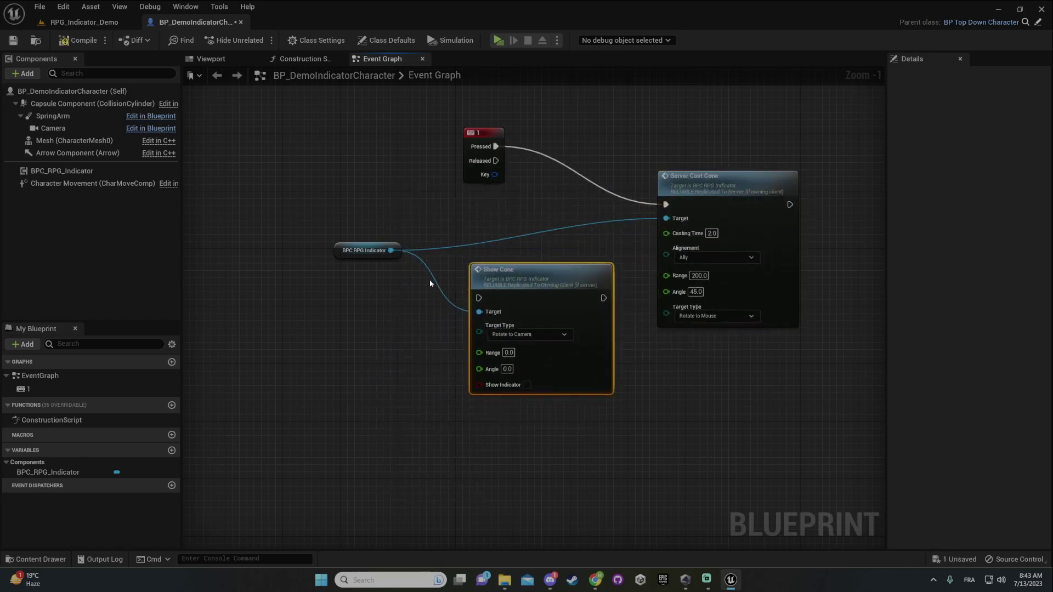
drag(496, 147, 479, 298)
right_drag(511, 213, 397, 242)
drag(628, 197, 677, 190)
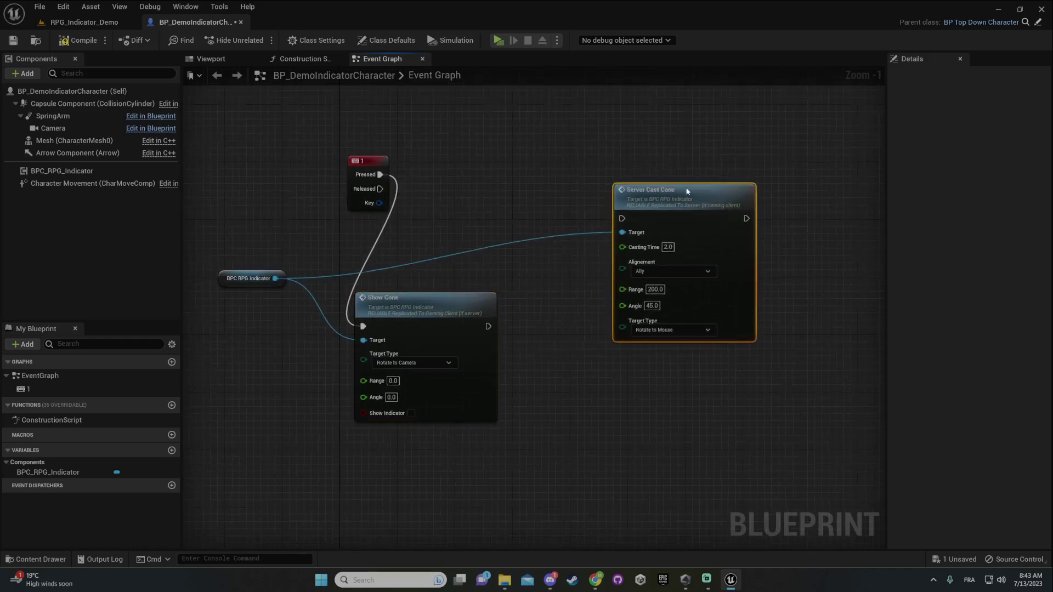
key(Delete)
drag(427, 305, 520, 240)
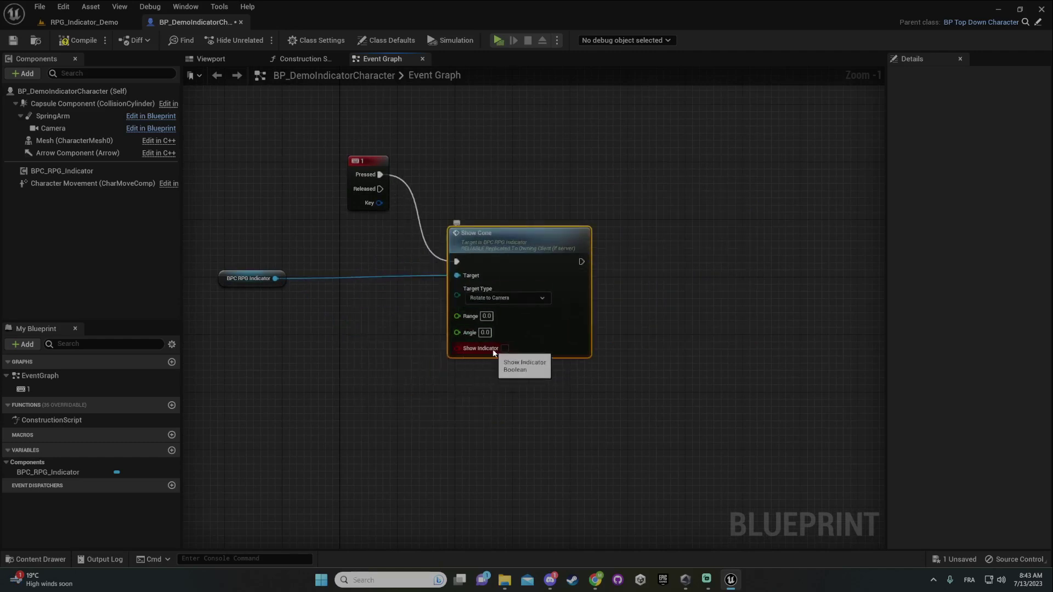
- Paste a second Show Cone below the first and wire key 1 Released to it
key(ctrl+v)
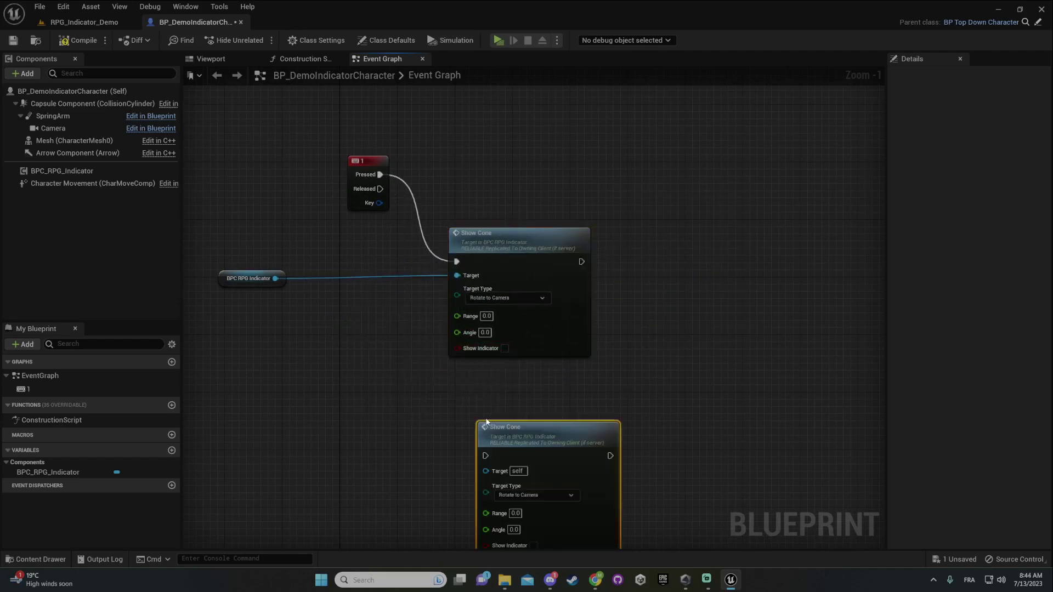
drag(512, 232, 527, 175)
drag(548, 434, 535, 325)
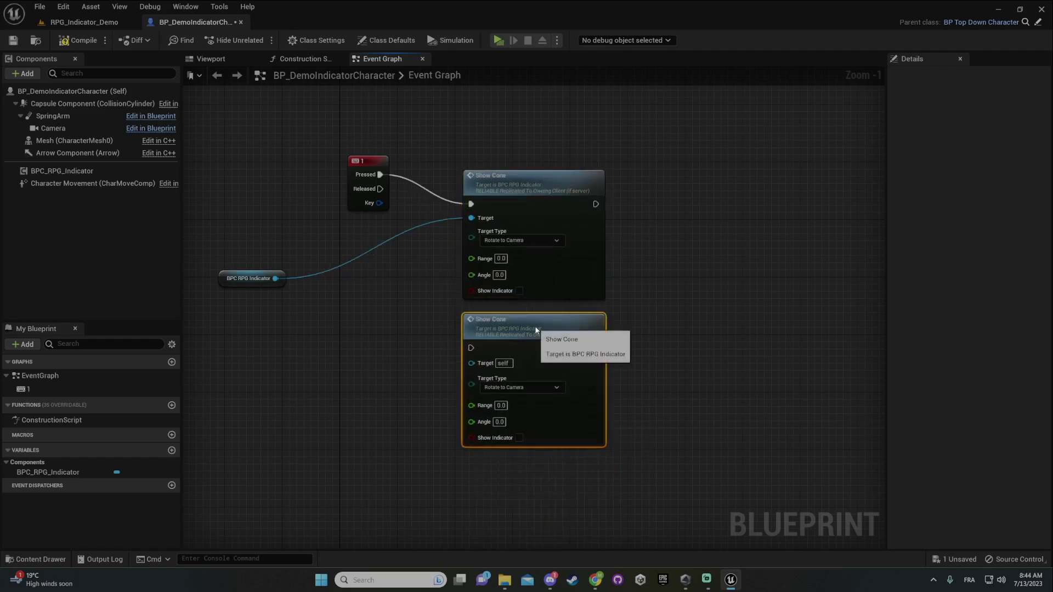
drag(380, 188, 470, 348)
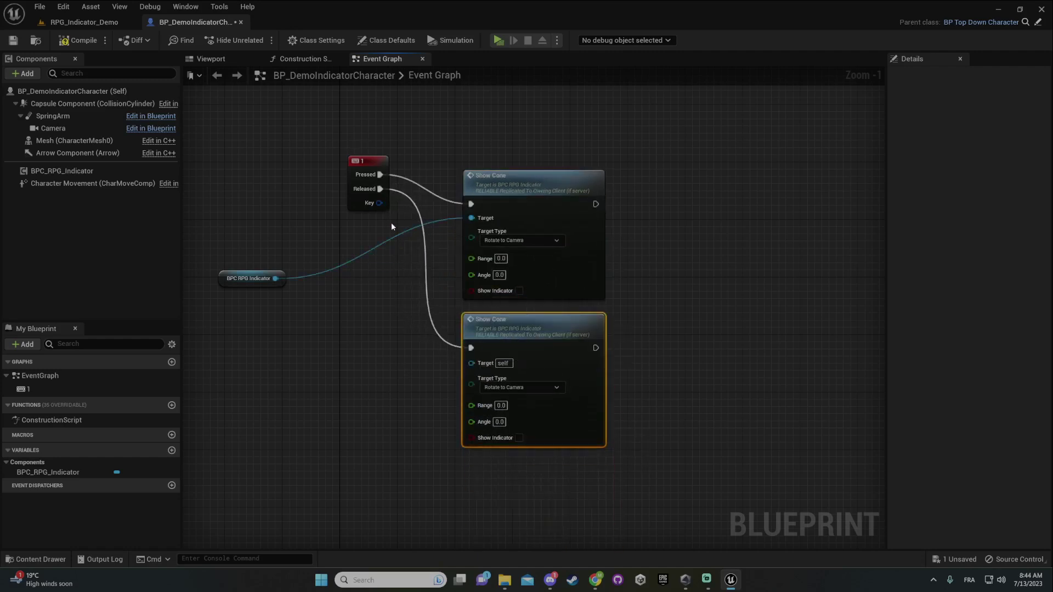
- Turn on Show Indicator for the first Show Cone and set both nodes to Rotate to Mouse
click(519, 292)
click(515, 241)
click(522, 254)
click(520, 387)
click(497, 364)
- Give the first Show Cone a Range of 200 and an Angle of 45
click(500, 258)
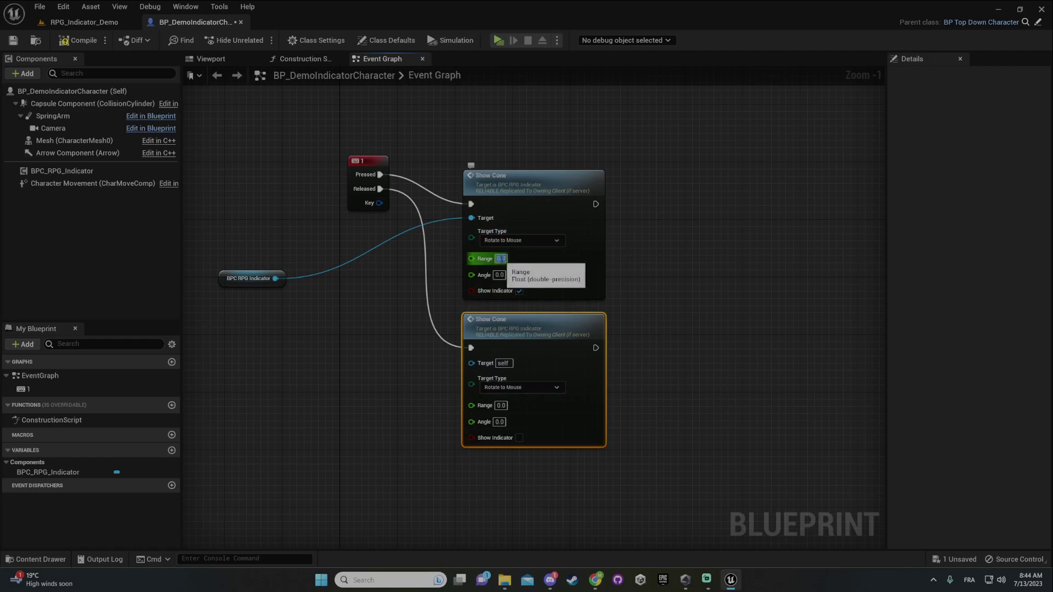
text(200)
key(Return)
click(745, 294)
click(500, 274)
text(45)
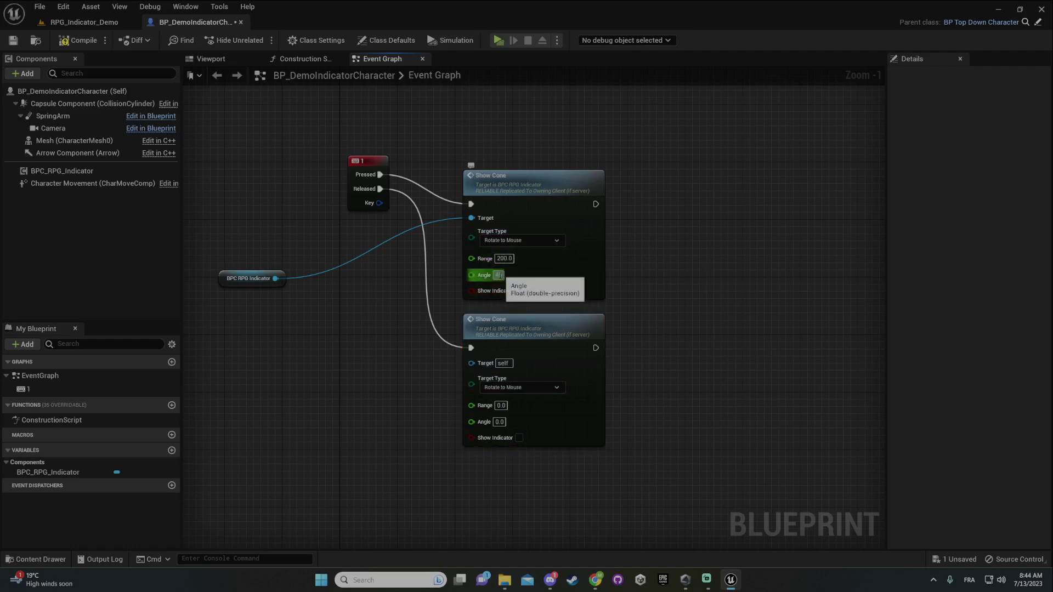
click(520, 291)
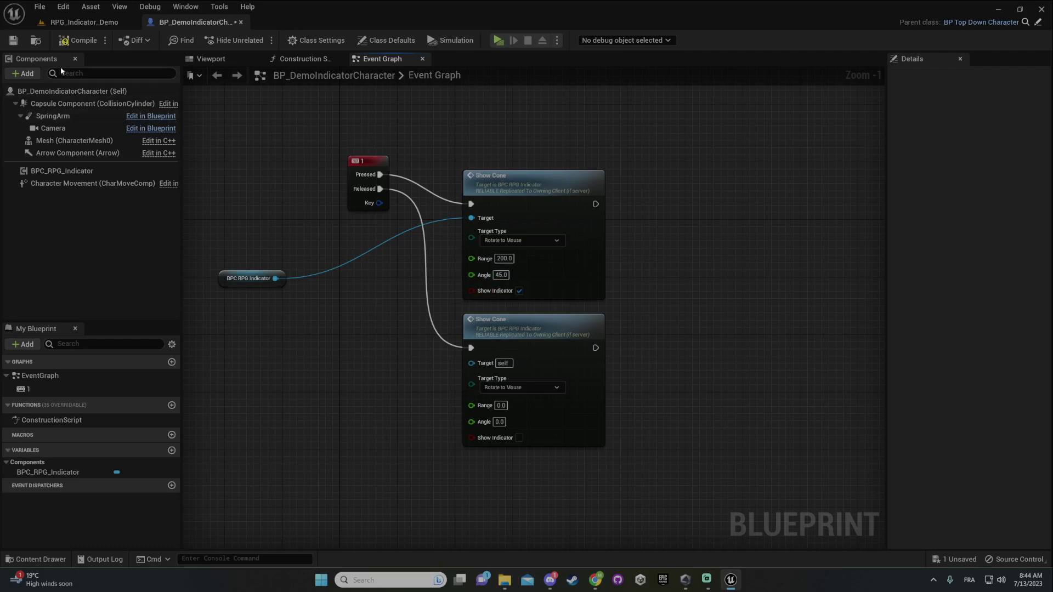
- Compile, then connect the BPC RPG Indicator reference to the second Show Cone's Target
click(78, 41)
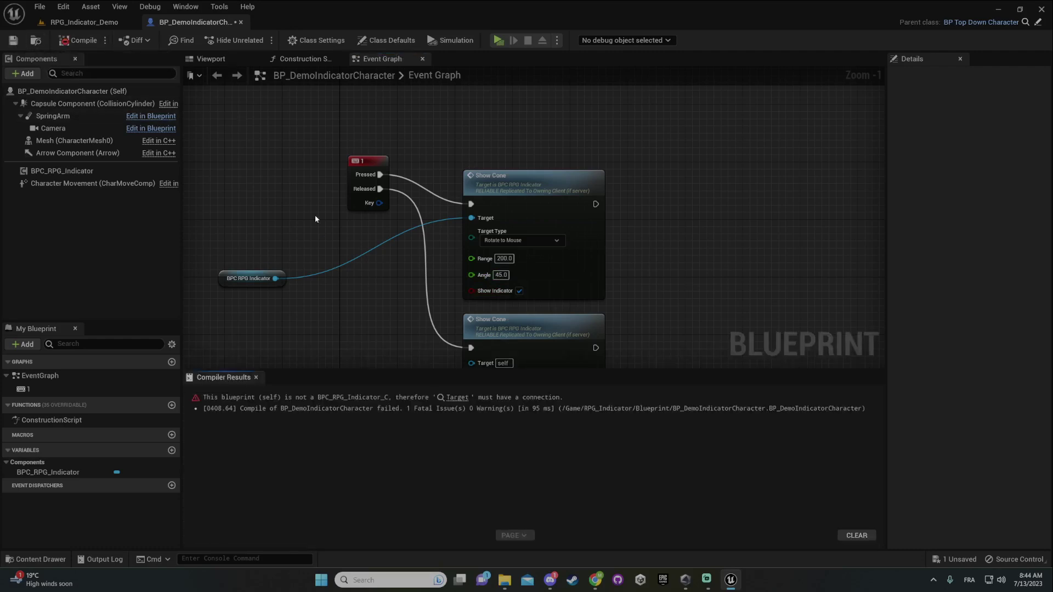
right_drag(355, 316, 352, 239)
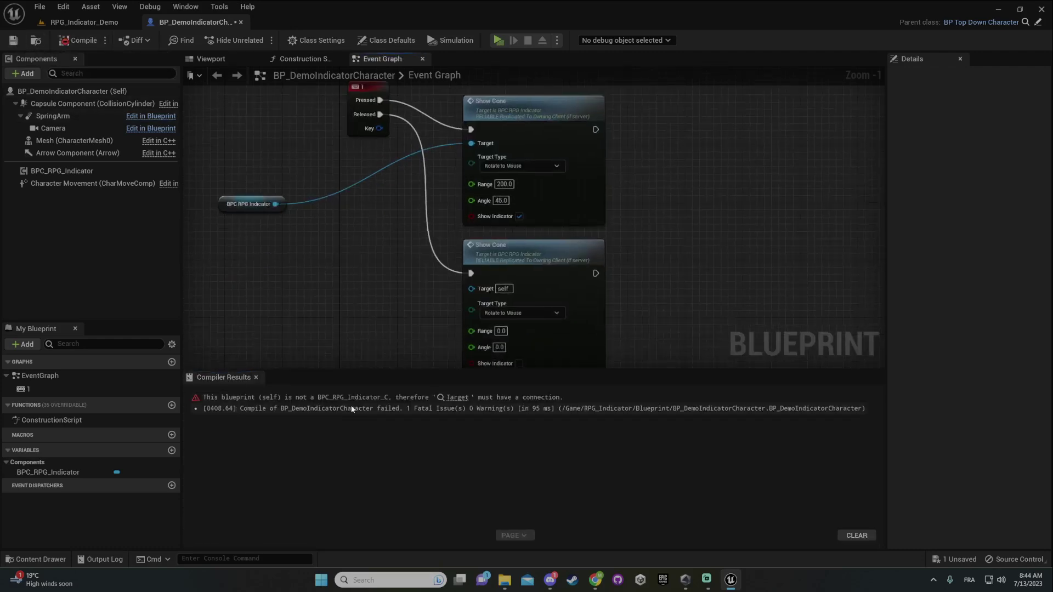
drag(275, 204, 472, 289)
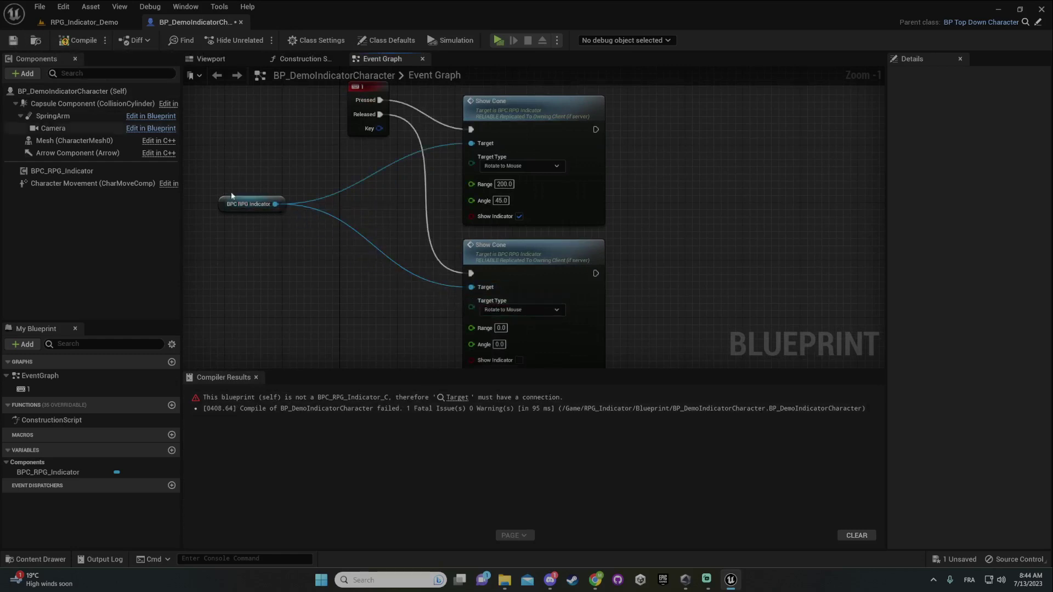
- Clear the compiler results, recompile and save, then return to the RPG_Indicator_Demo level
click(857, 536)
click(79, 40)
click(13, 40)
click(84, 22)
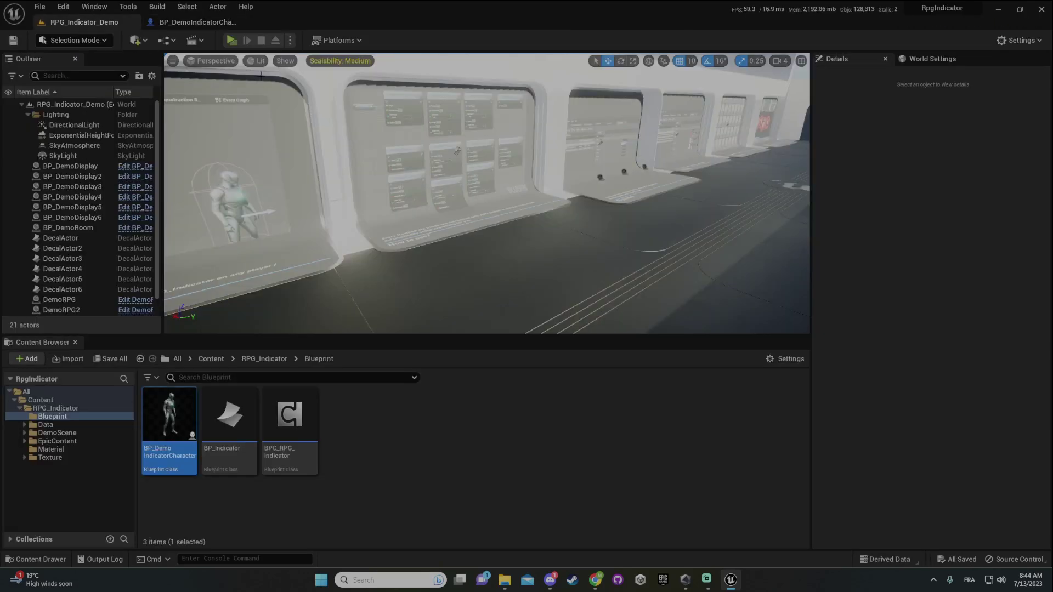
- Play-test the cone indicator, then fly the view toward the blueprint-nodes display
click(232, 40)
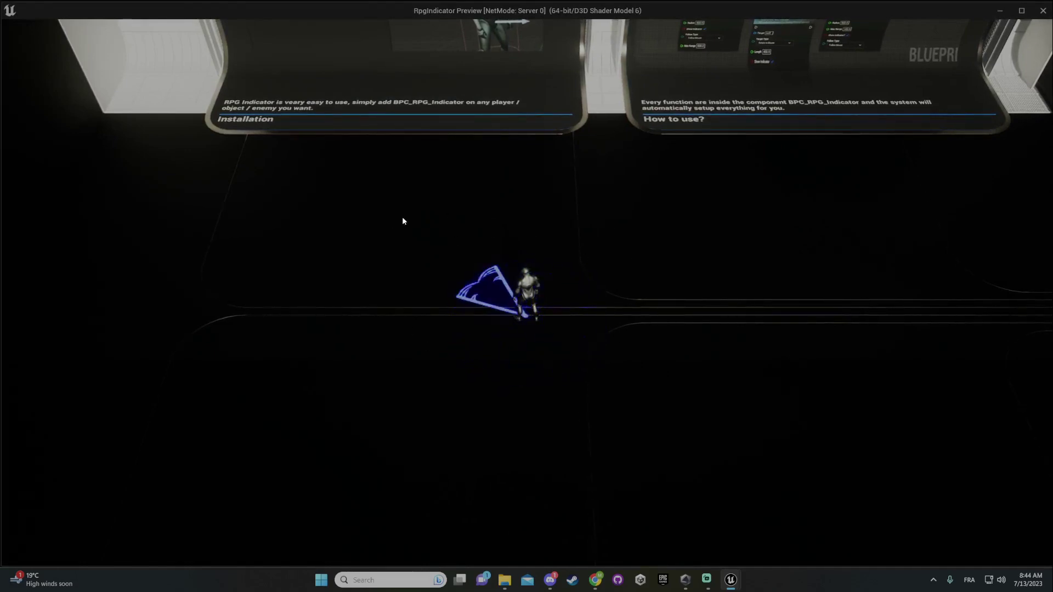
key(Escape)
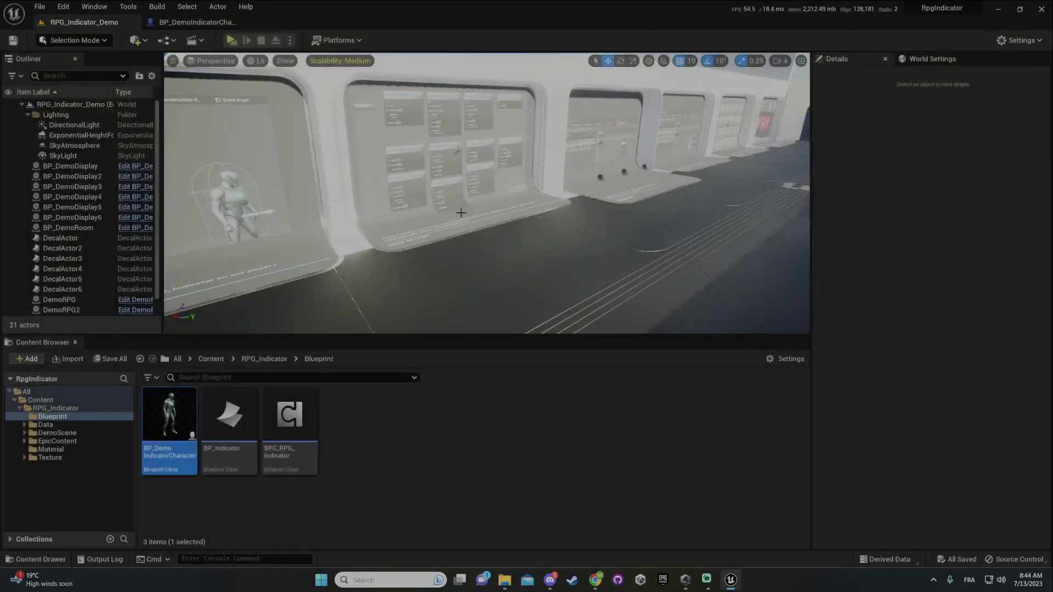
right_drag(469, 221, 490, 189)
key(w)
key(w)
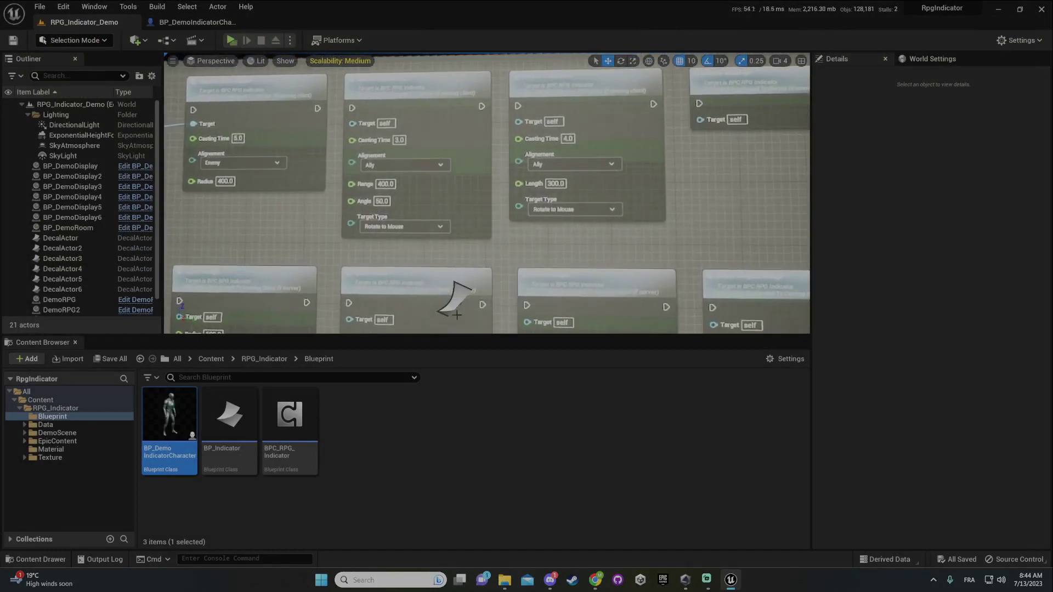
- Enlarge the level view and tour the node displays over to the Alignement display
drag(477, 336, 477, 500)
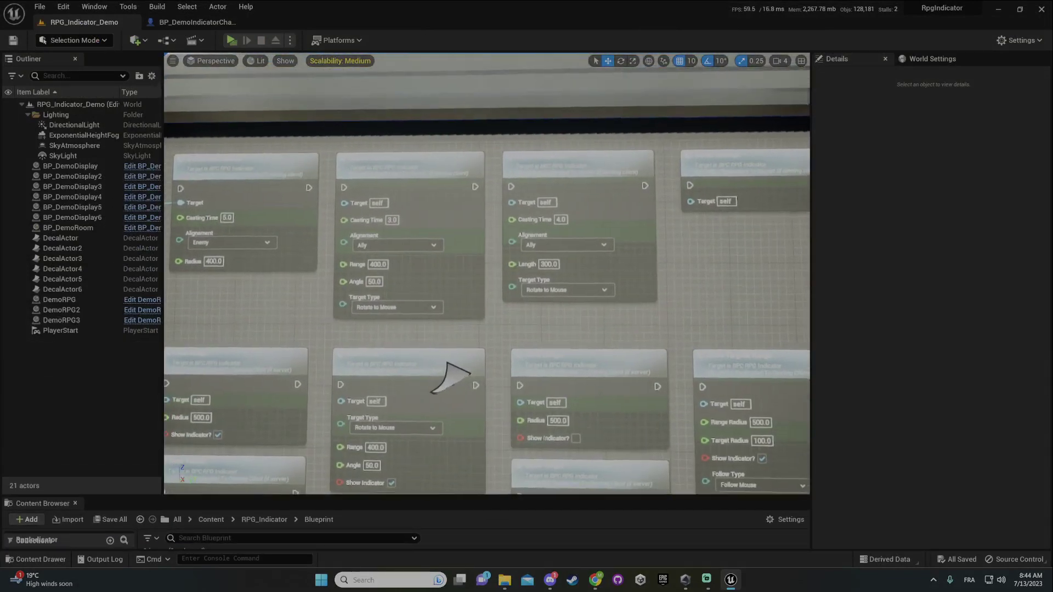
right_drag(435, 232, 399, 233)
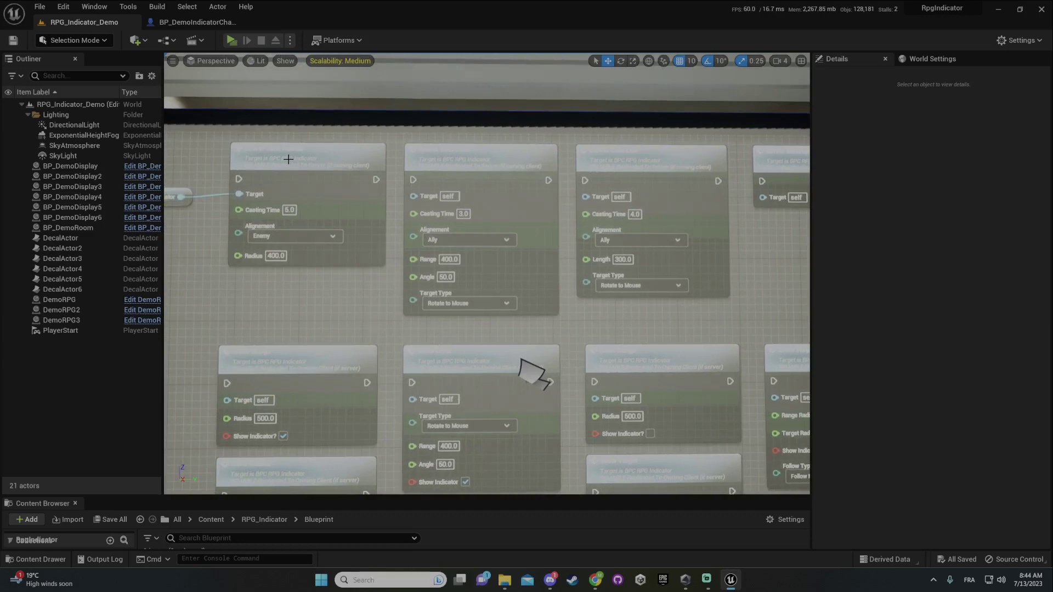
right_drag(308, 172, 344, 174)
right_drag(512, 173, 550, 149)
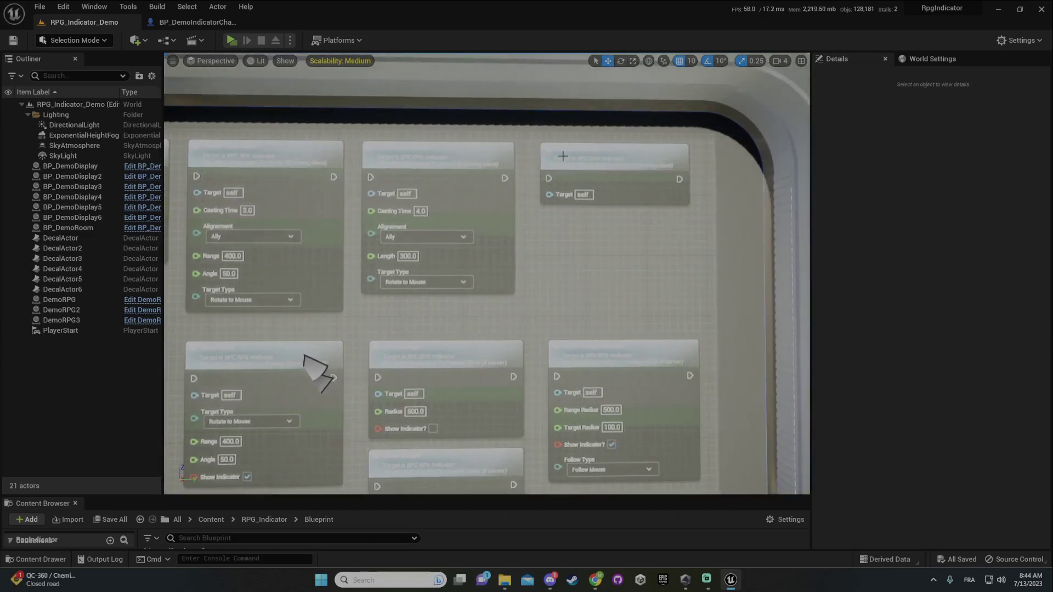
mouse_move(574, 227)
right_down()
mouse_move(476, 279)
mouse_move(569, 229)
right_up()
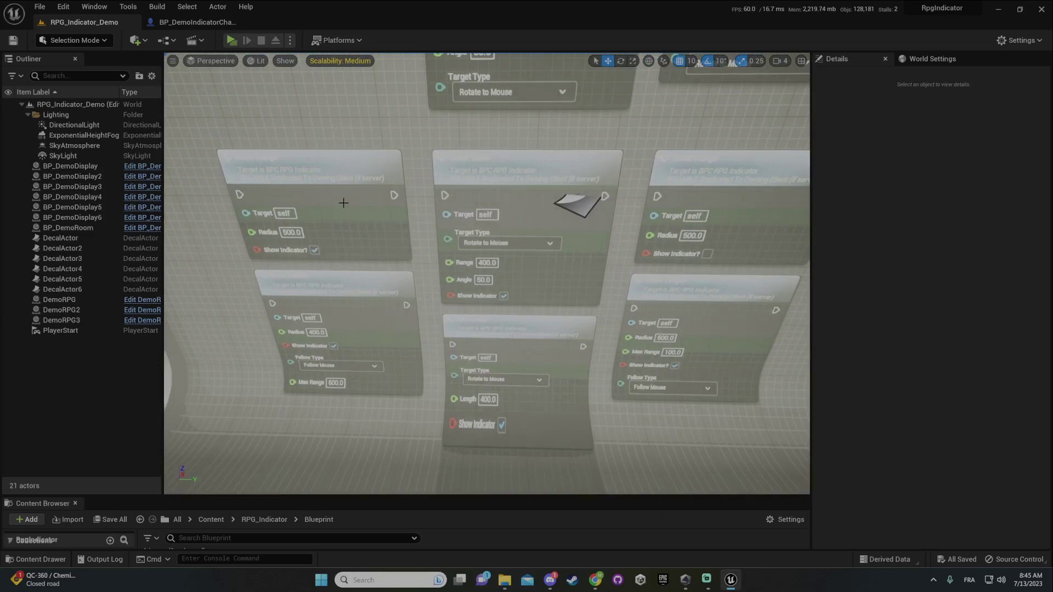
key(s)
right_drag(334, 216, 338, 216)
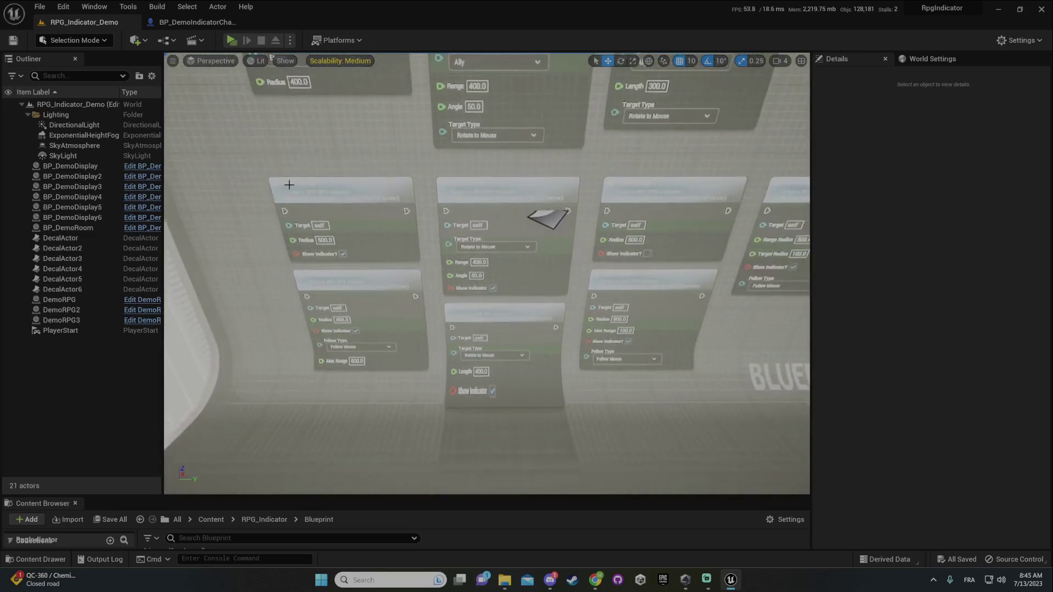
right_drag(504, 222, 585, 234)
key(d)
key(d)
- Frame and select the BP_DemoDisplay3 Alignement display in the level
key(s)
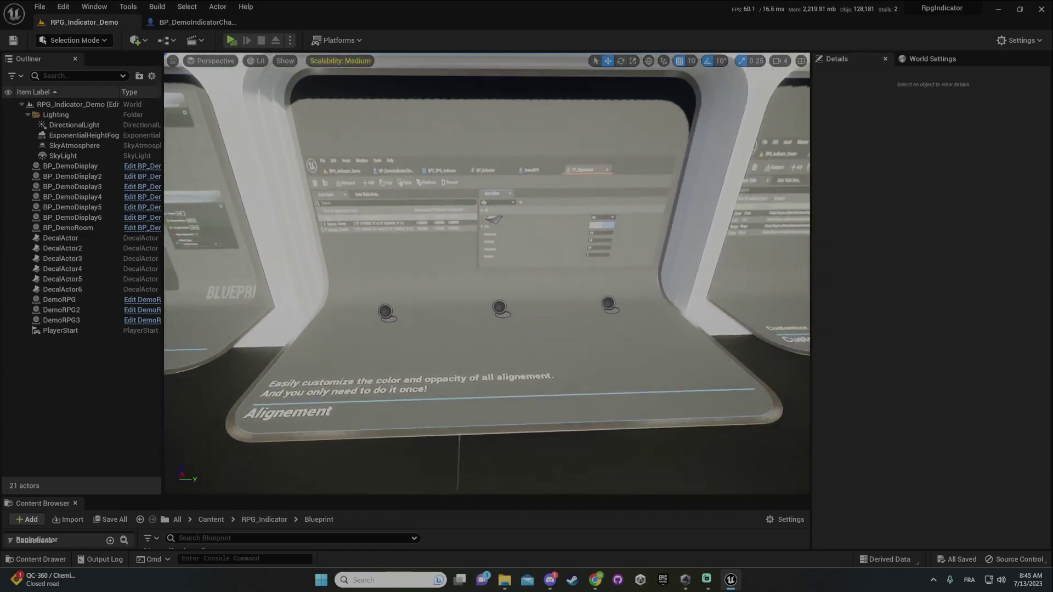
right_click(561, 183)
right_drag(538, 208, 538, 196)
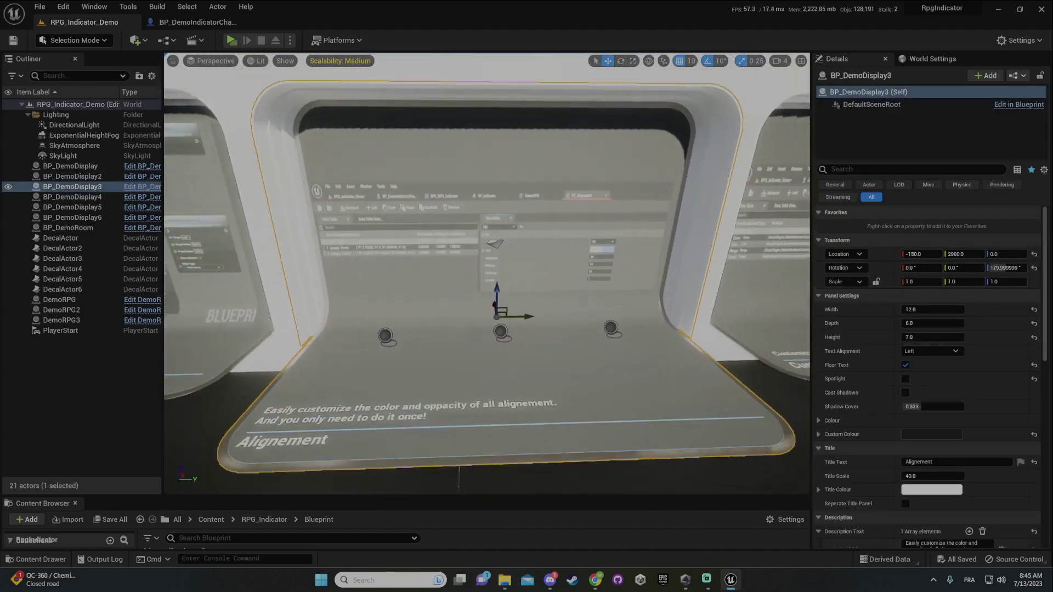
- Play-test by running the character across the coloured circles, then enlarge the Content Browser again
click(232, 40)
mouse_move(692, 230)
mouse_down()
mouse_move(870, 256)
mouse_move(845, 272)
mouse_move(790, 278)
mouse_up()
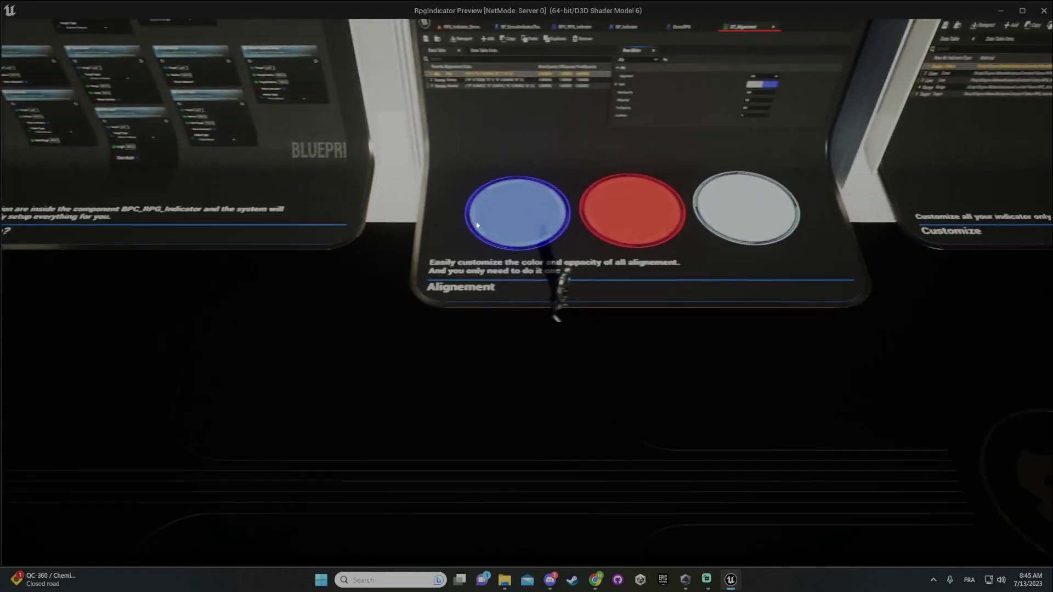
click(558, 243)
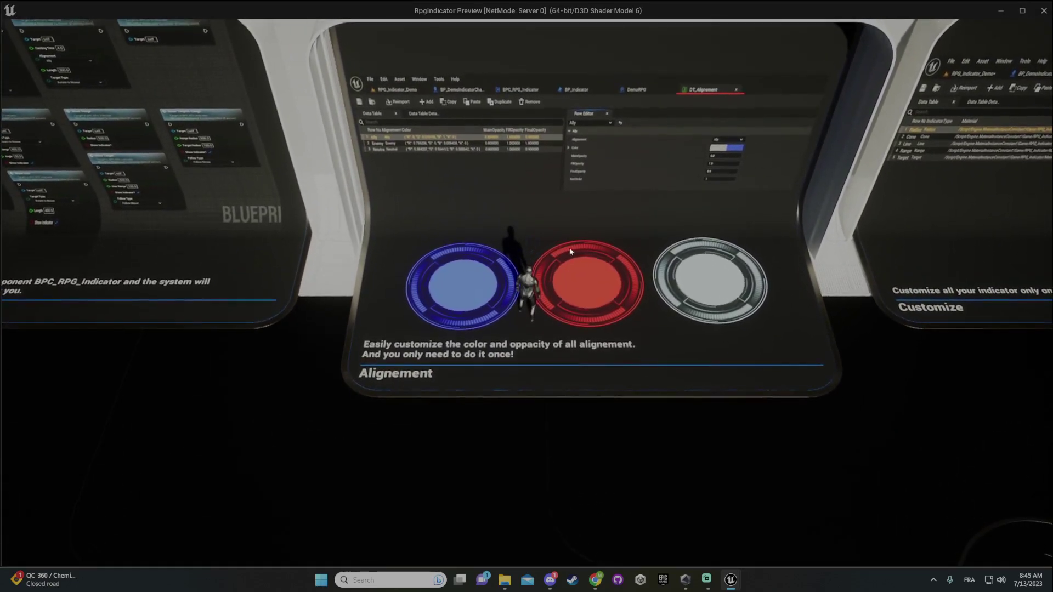
click(611, 298)
click(643, 350)
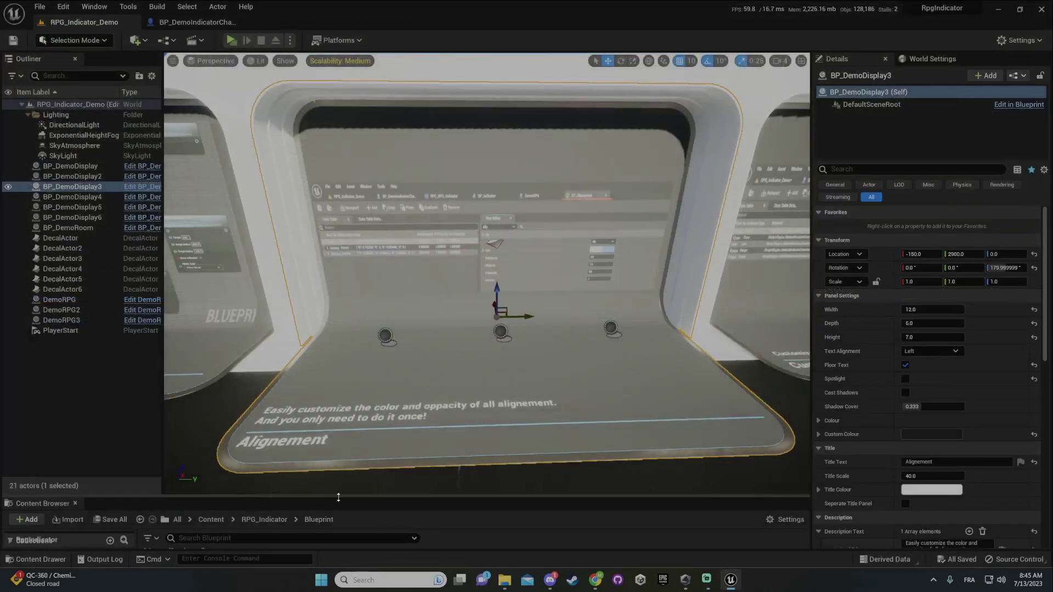
drag(329, 497, 343, 296)
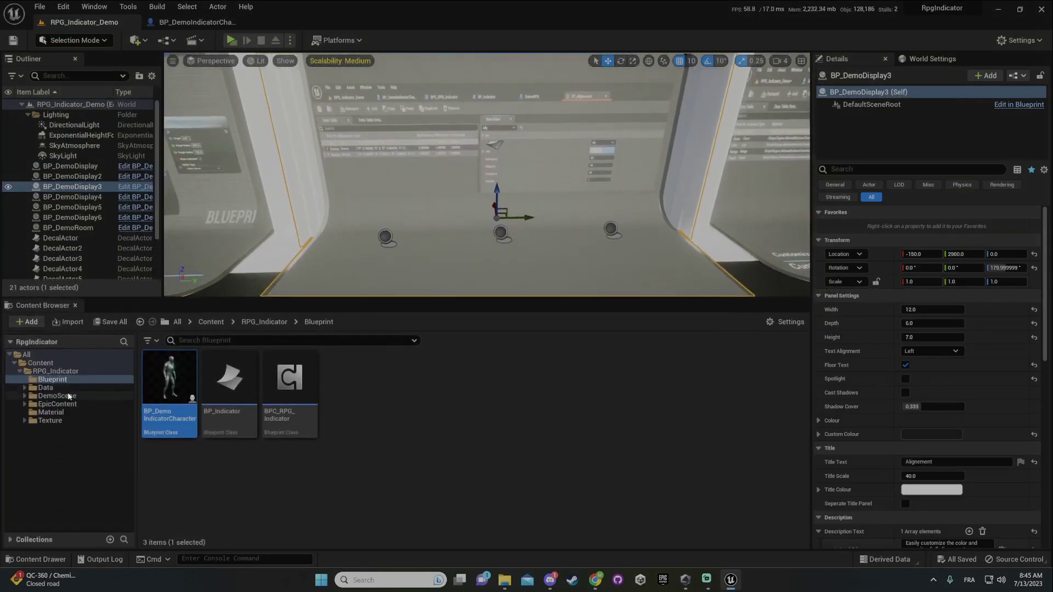
- Open the DT_Alignement data table from the Data folder
click(45, 388)
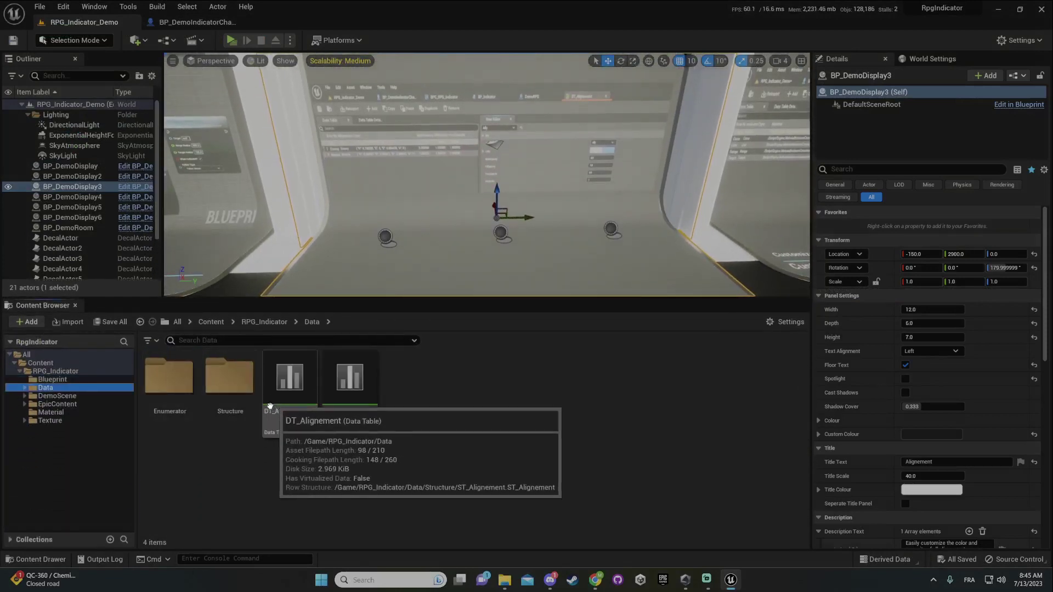
mouse_move(343, 416)
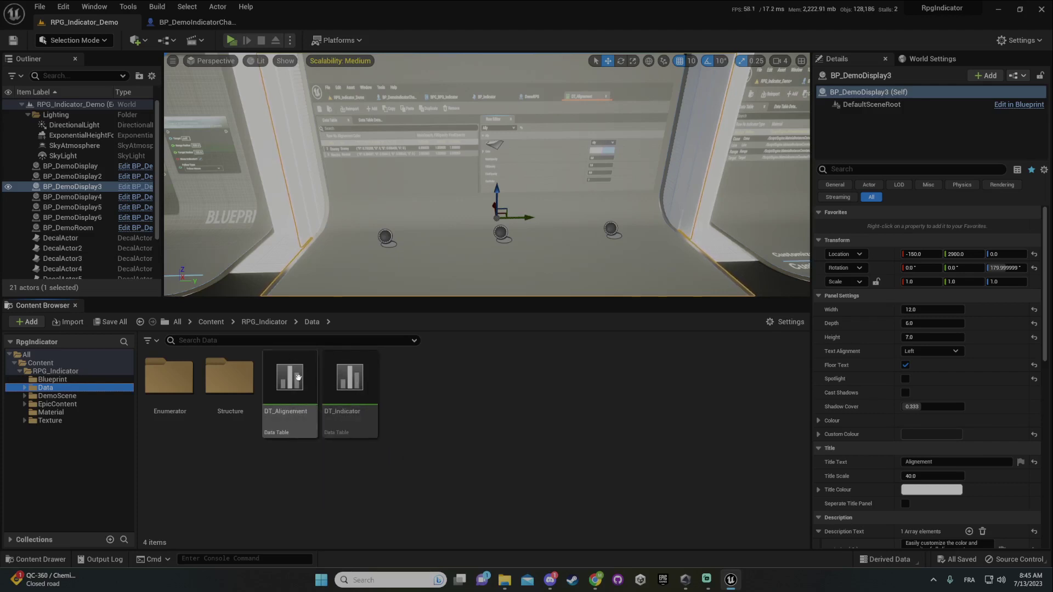
double_click(286, 385)
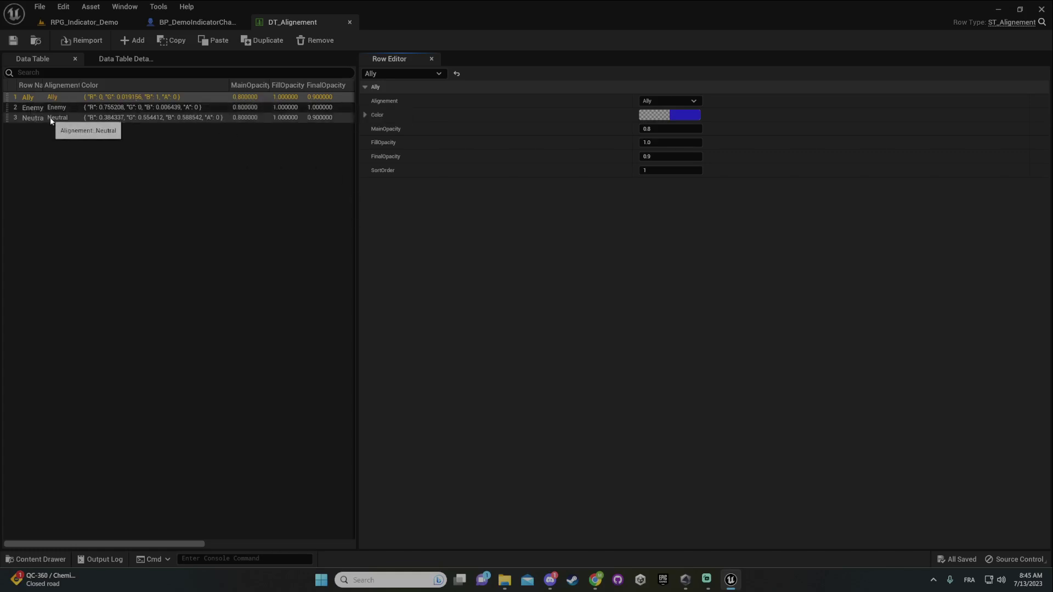
- Widen the table area and Row Name column so Neutral reads fully, then view Ally's alignment options
drag(355, 221, 380, 218)
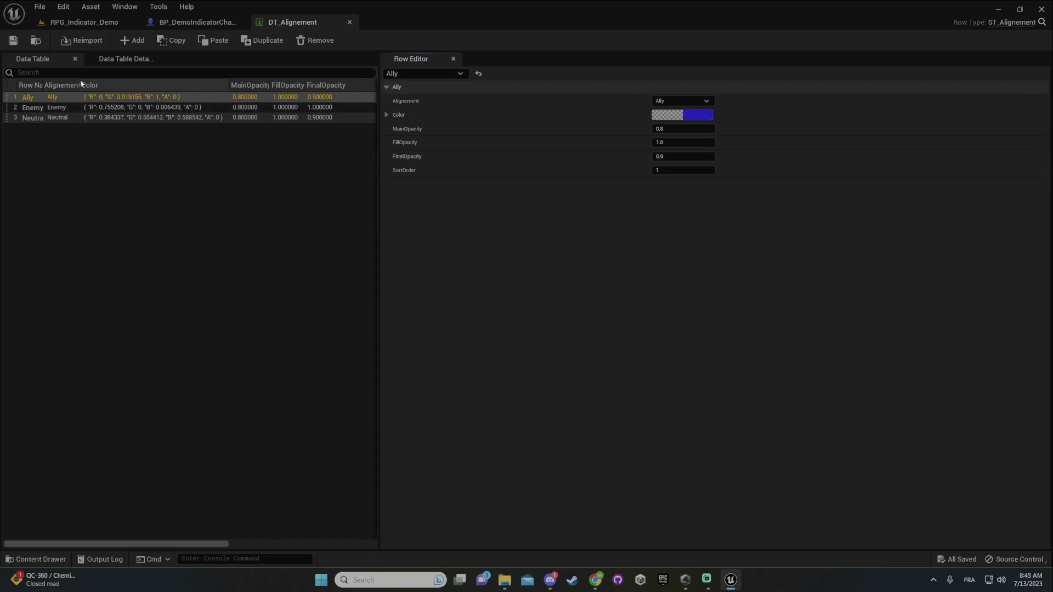
drag(43, 85, 68, 85)
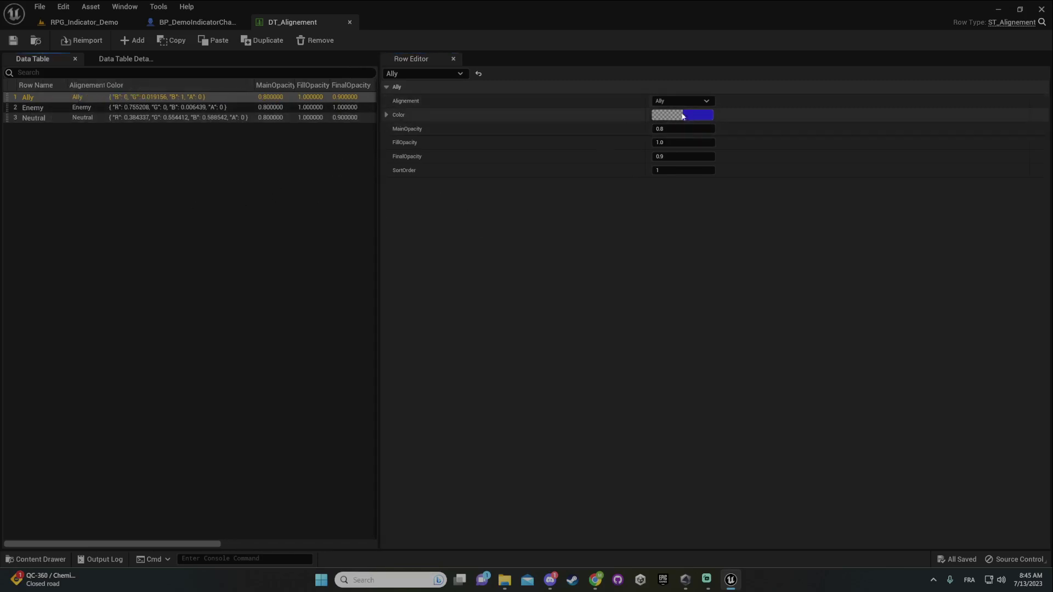
click(706, 100)
- Keep Ally's alignment, inspect the Enemy row's values, and close DT_Alignement
click(706, 99)
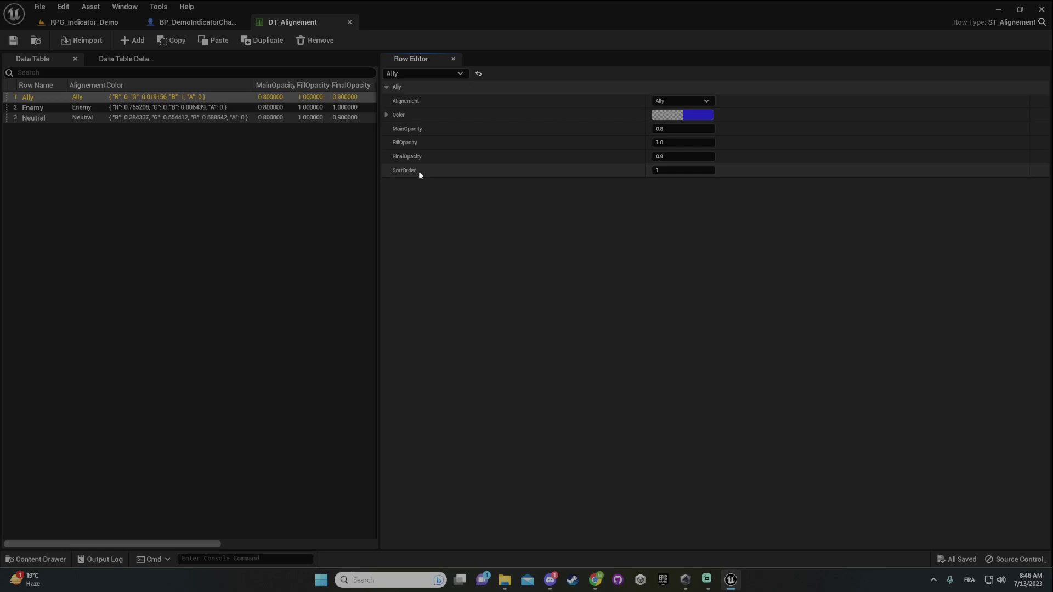
click(50, 110)
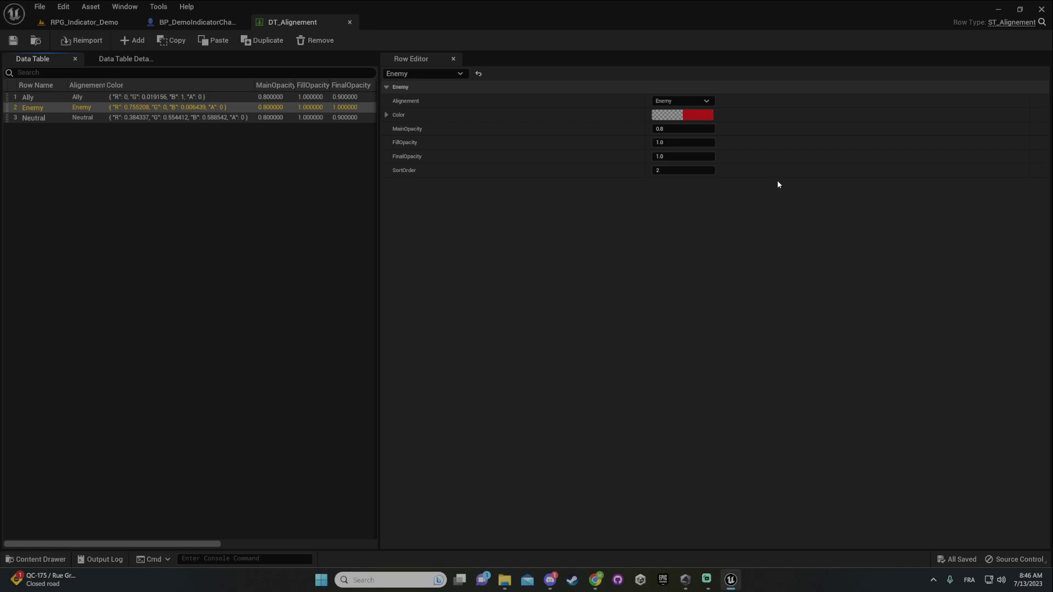
click(350, 22)
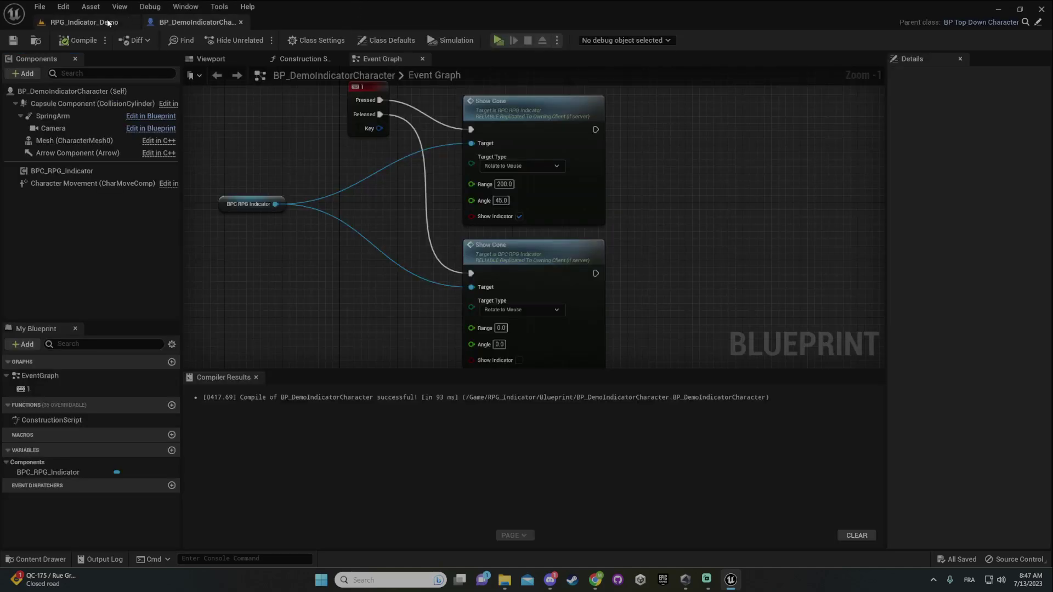
- Return to the demo level and fly the view over to the data-table display
click(84, 22)
right_drag(408, 171, 462, 279)
key(d)
drag(461, 299, 453, 428)
key(w)
key(a)
right_drag(461, 274, 458, 290)
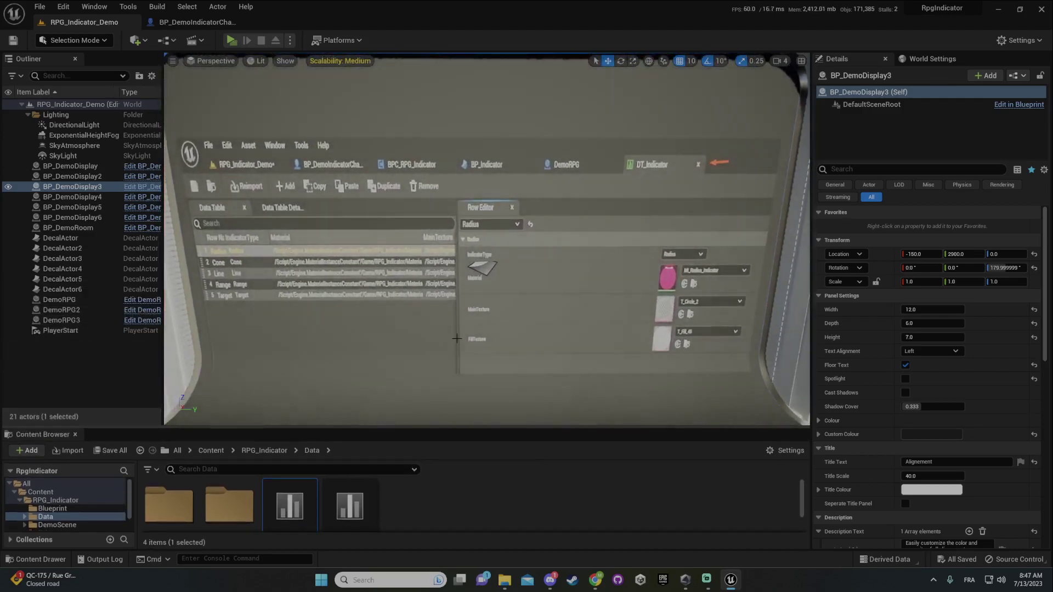
drag(501, 428, 514, 352)
- Open DT_Indicator, check the Cone and Radius rows, and widen it to reveal FillTexture
double_click(356, 430)
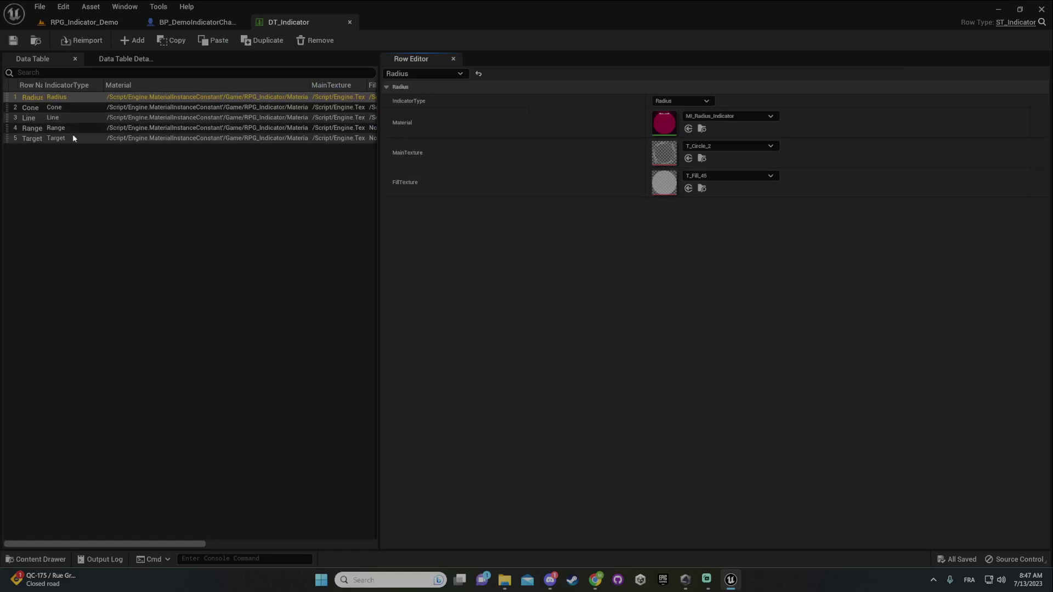
click(171, 110)
click(70, 97)
drag(379, 248, 447, 247)
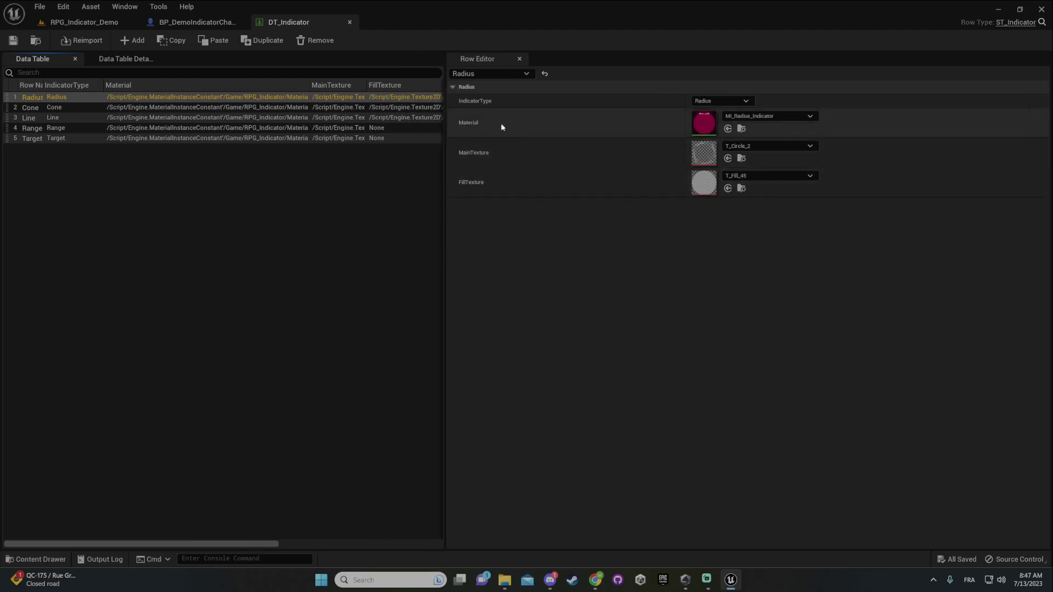
click(551, 121)
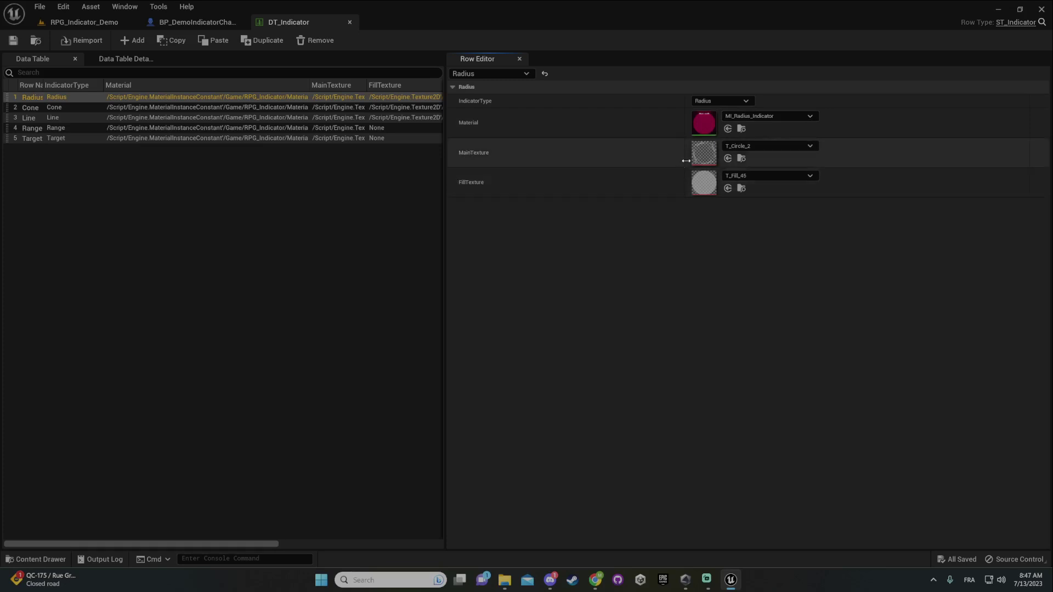
- Browse to the T_Circle_2 texture from MainTexture and enlarge the asset area
click(740, 159)
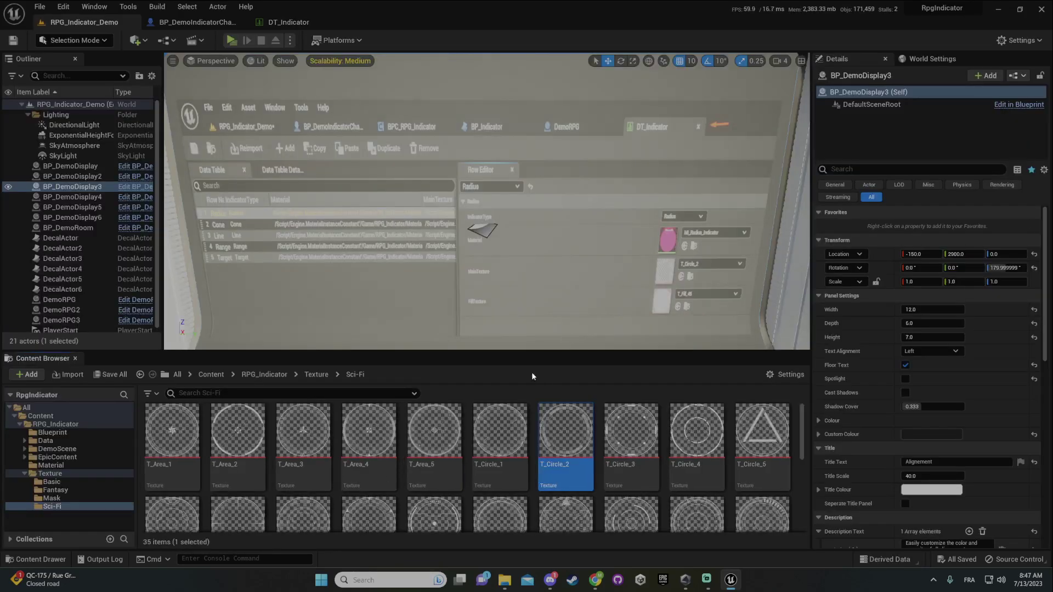
drag(535, 354, 541, 151)
scroll(804, 412, down, 1)
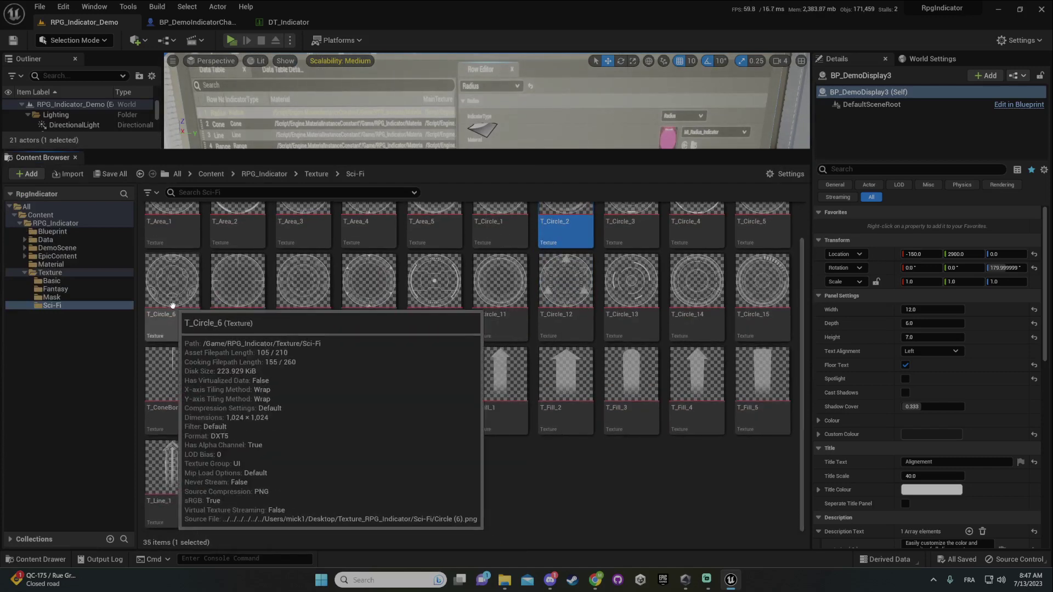
scroll(327, 326, up, 1)
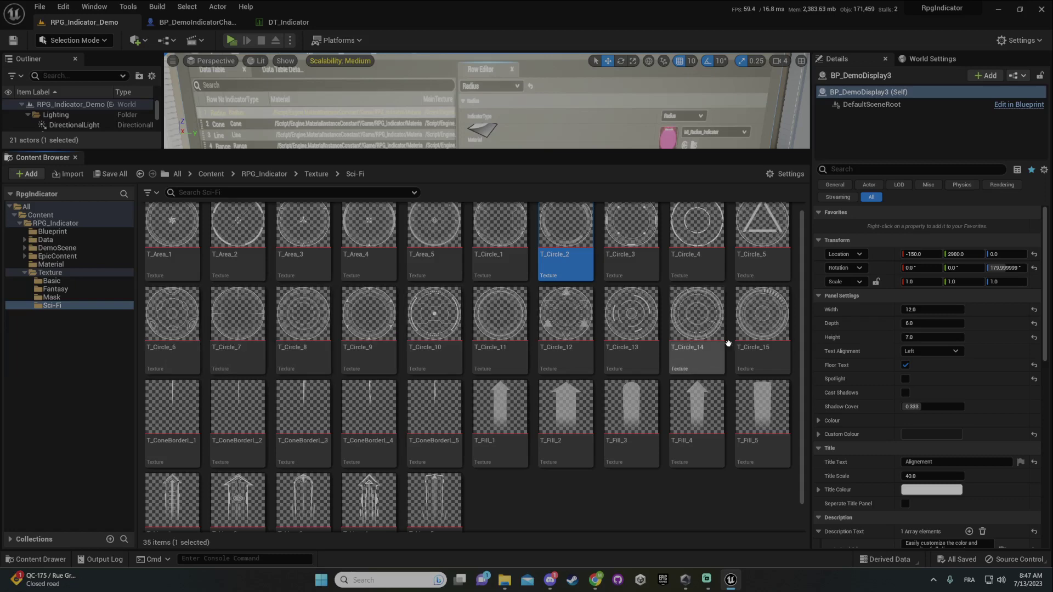
scroll(707, 335, up, 1)
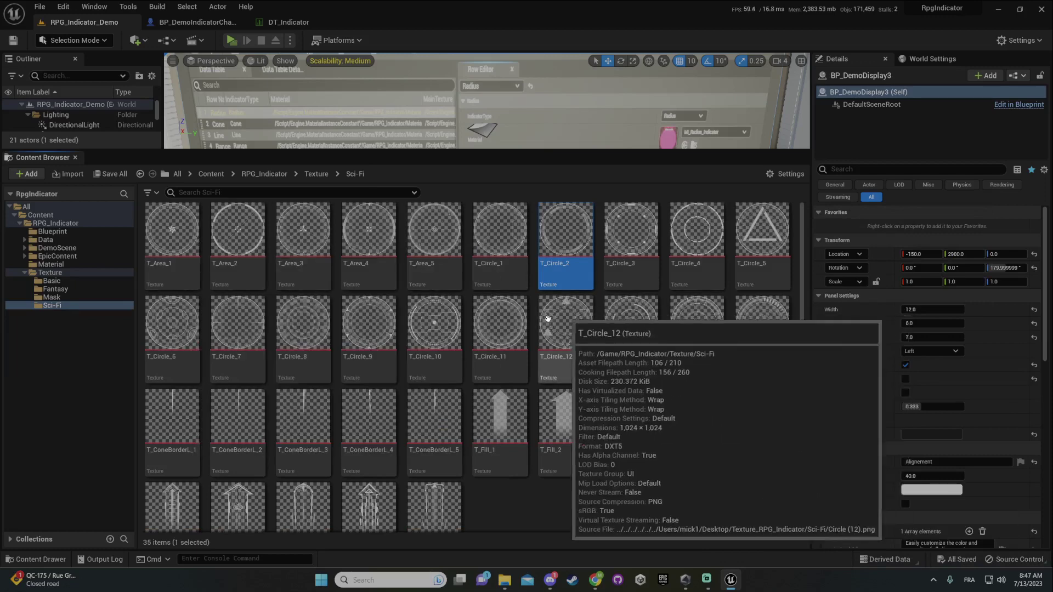
- Look through the Fantasy, Basic and Mask texture folders, ending back on Sci-Fi
click(55, 289)
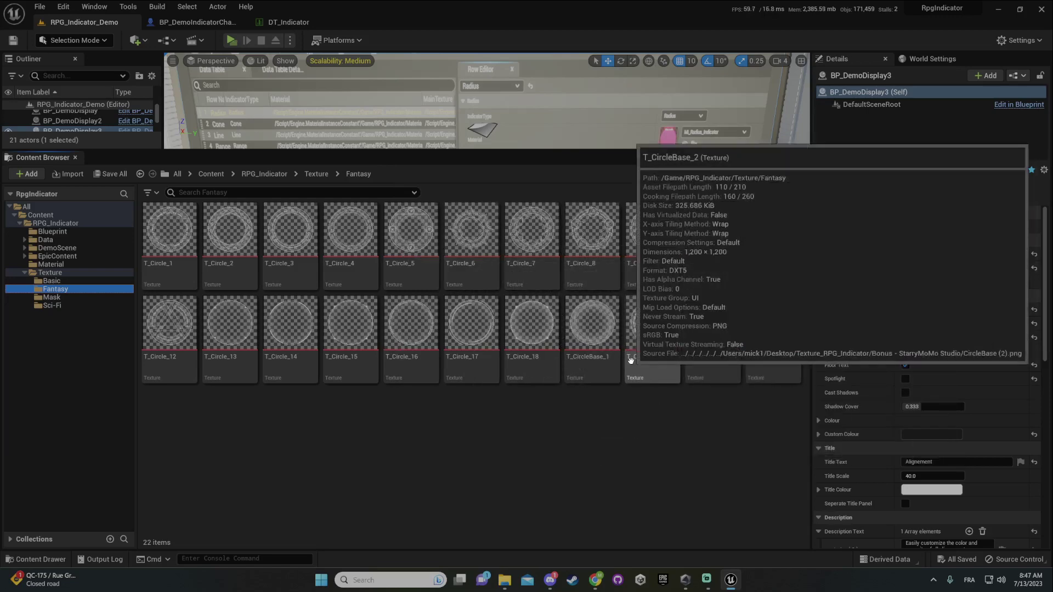
click(55, 282)
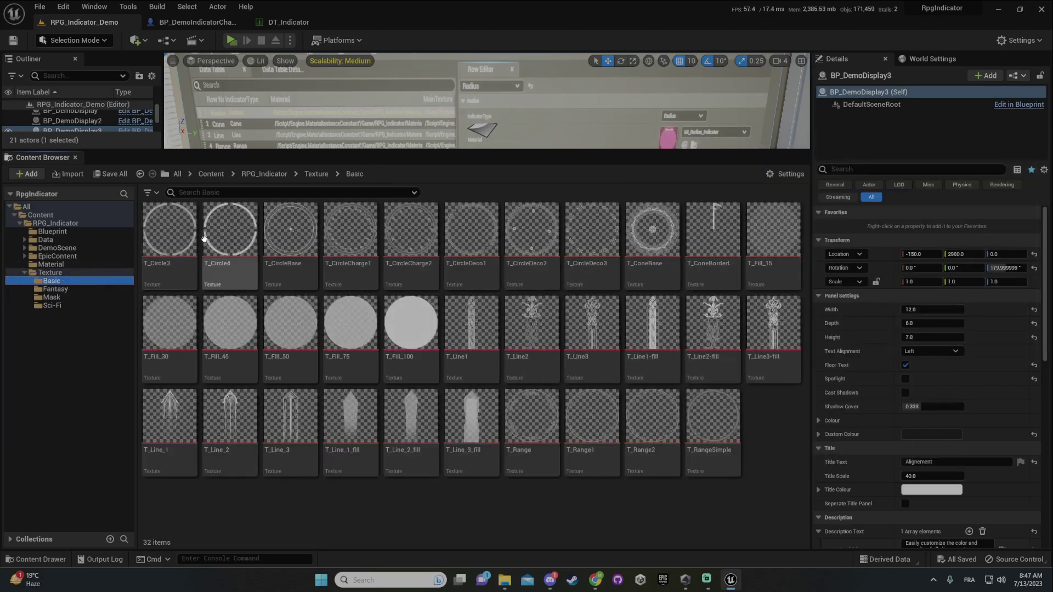
click(52, 298)
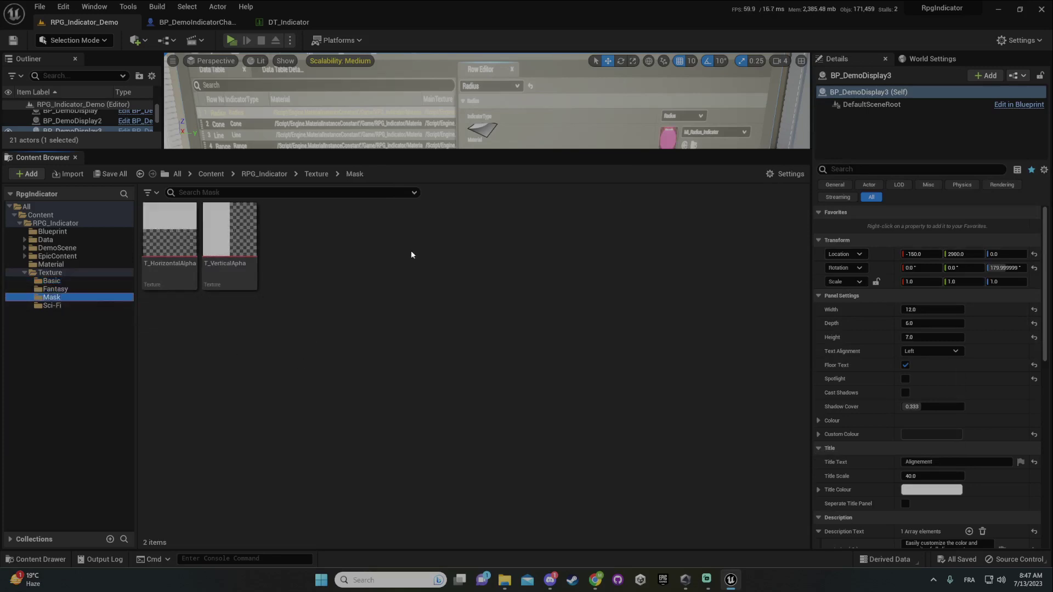
click(52, 306)
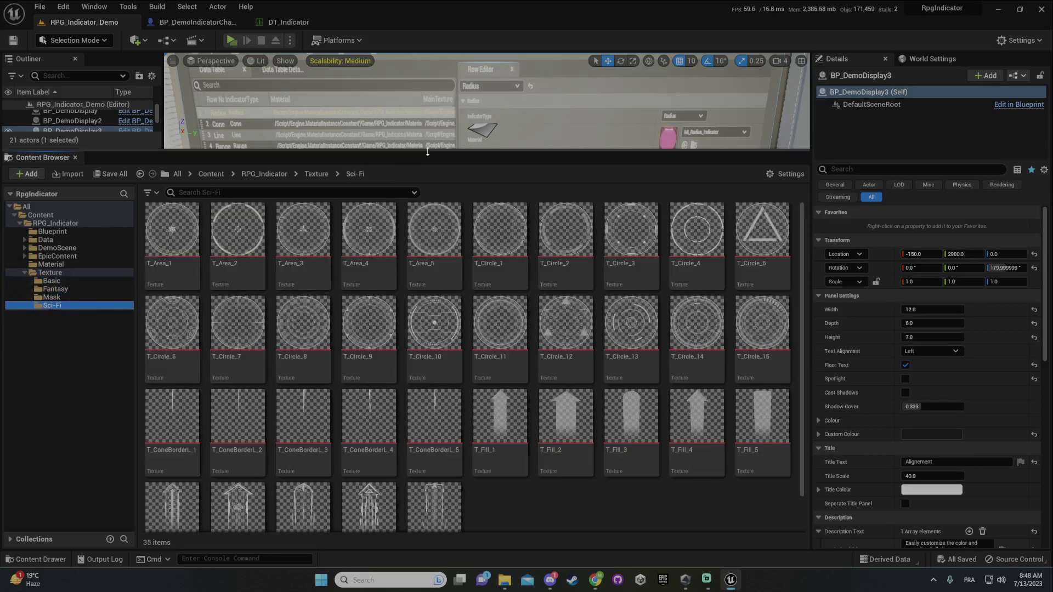
- Fly past the textures, red-circle and Replicated displays, then return to BP_DemoIndicatorCharacter's graph
drag(432, 152, 436, 468)
key(d)
right_drag(439, 430, 428, 458)
key(w)
right_drag(428, 340, 450, 299)
key(d)
key(d)
key(w)
mouse_move(558, 367)
right_down()
mouse_move(567, 368)
mouse_move(558, 368)
right_up()
key(s)
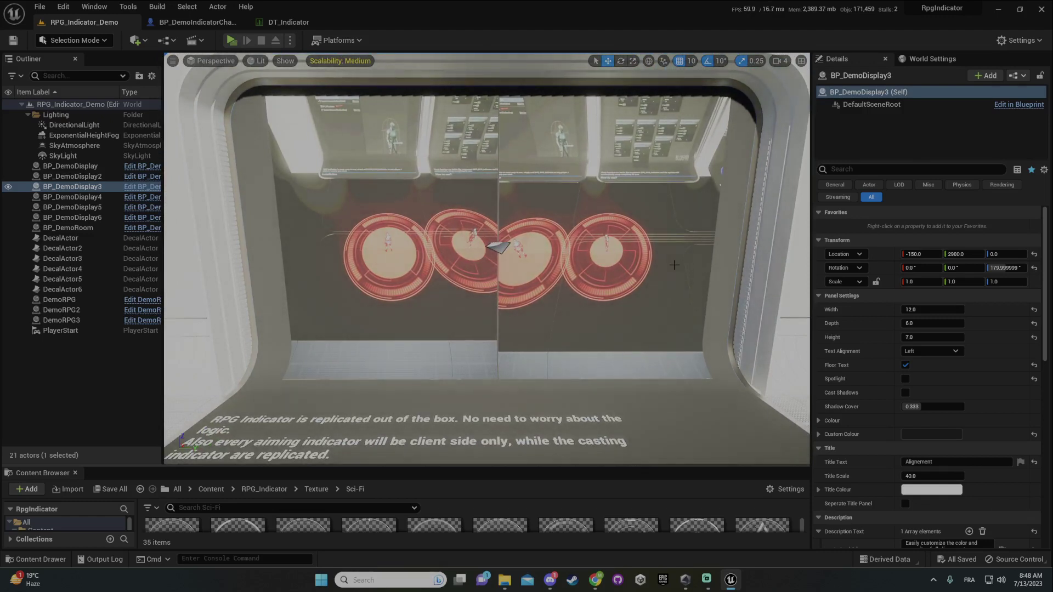
click(195, 22)
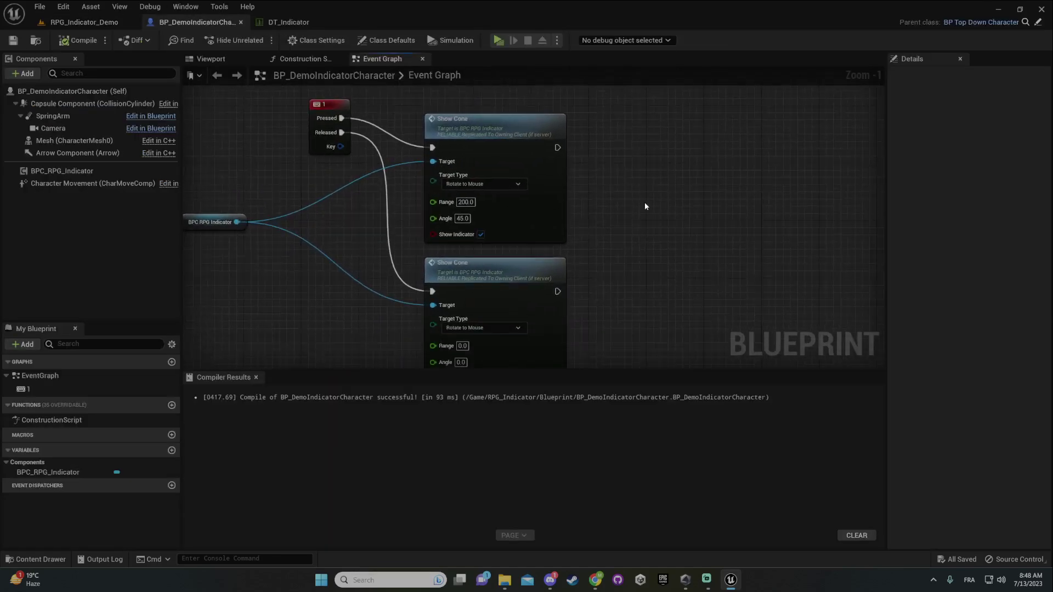
- Add a Server Cast Radius node from the BPC RPG Indicator reference below the Show Cone nodes
click(256, 378)
right_drag(669, 261, 715, 351)
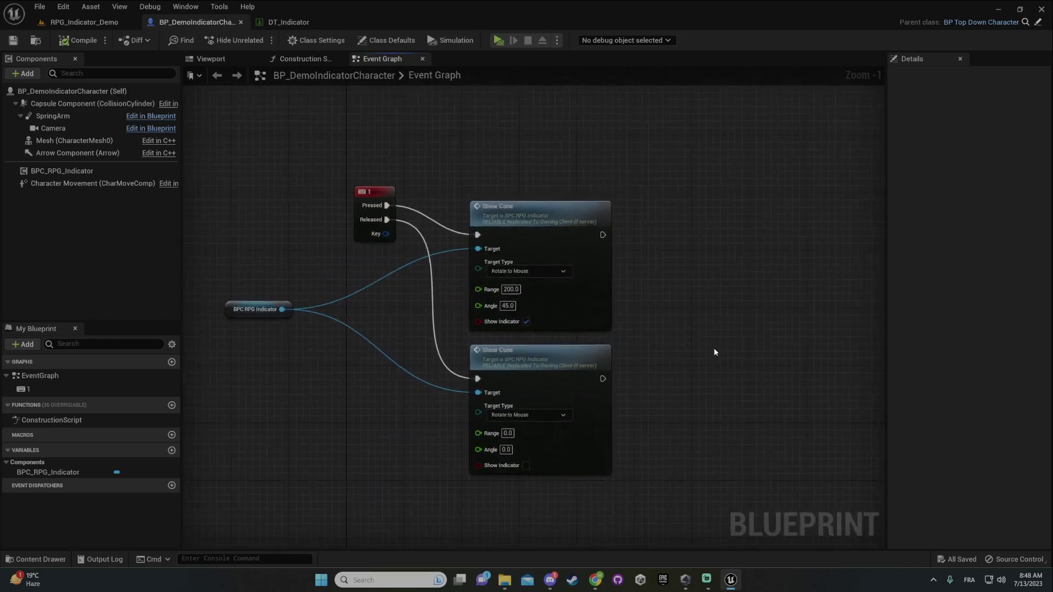
right_drag(665, 239, 621, 364)
right_drag(290, 410, 412, 256)
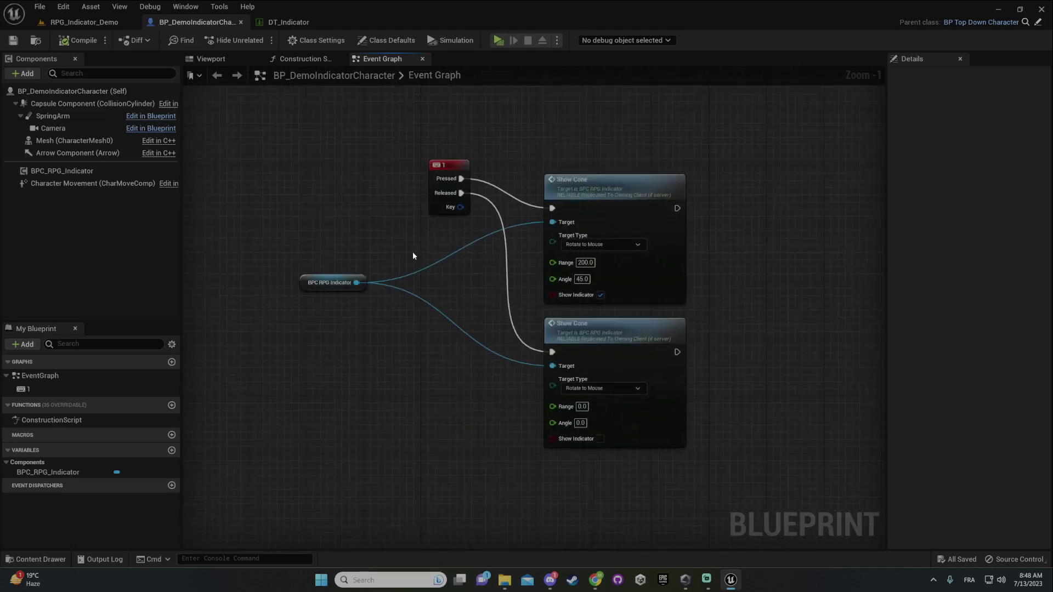
drag(356, 283, 406, 449)
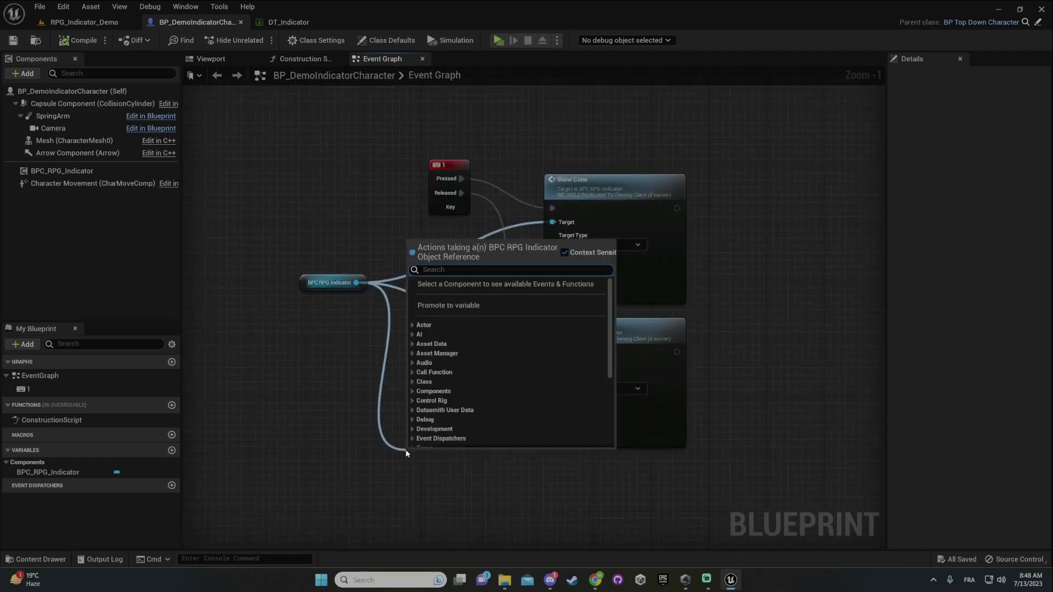
text(cast)
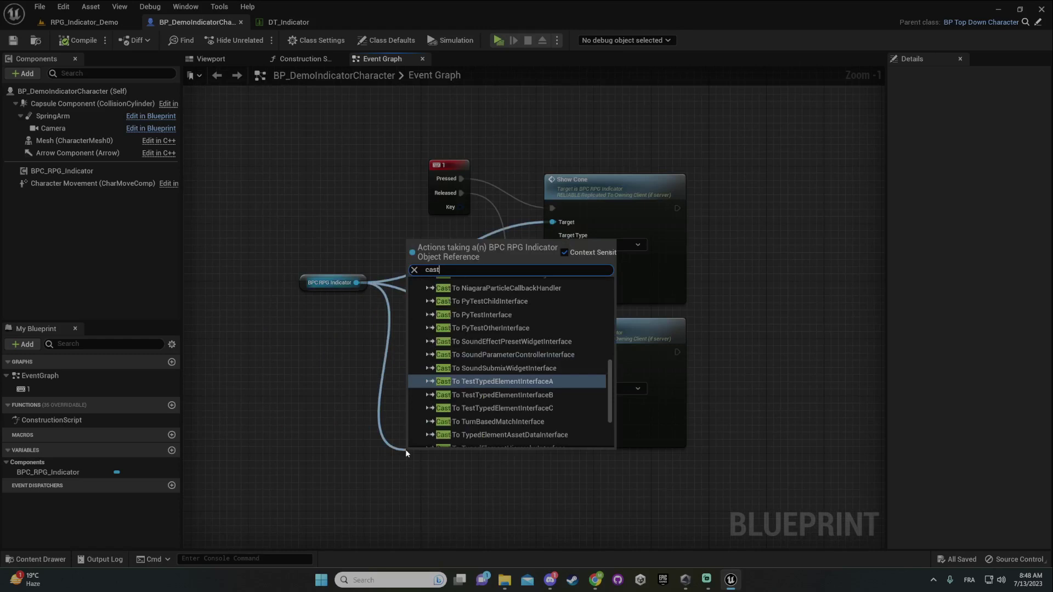
text(ra)
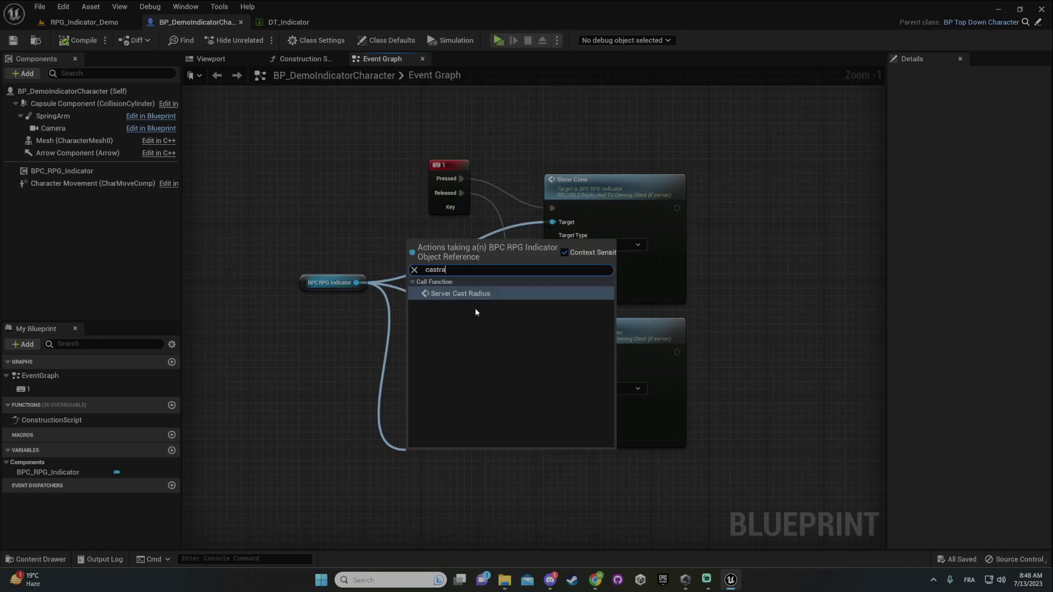
click(470, 294)
right_drag(494, 439, 491, 252)
drag(496, 267, 540, 298)
- Keep Ally as the Server Cast Radius alignment, shift the node right, and return to the demo level
click(506, 378)
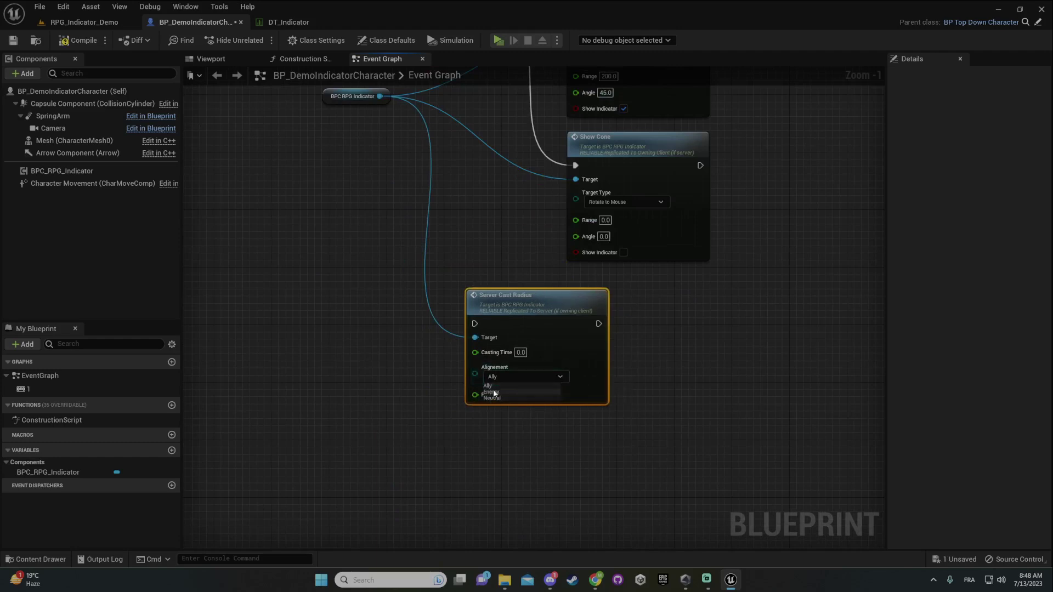
click(558, 378)
drag(545, 302, 631, 296)
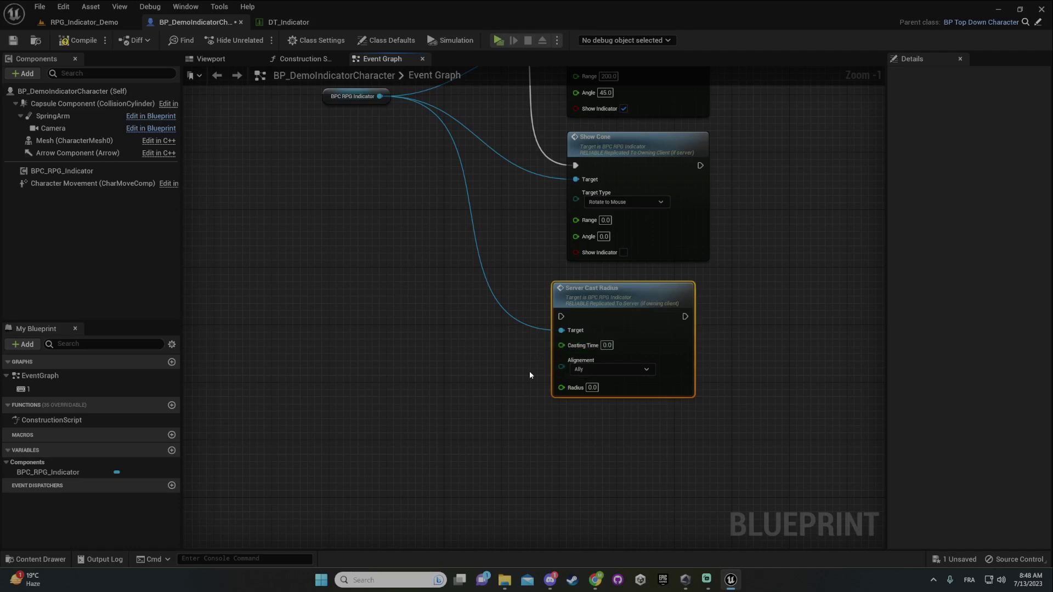
right_drag(783, 376, 763, 458)
click(86, 23)
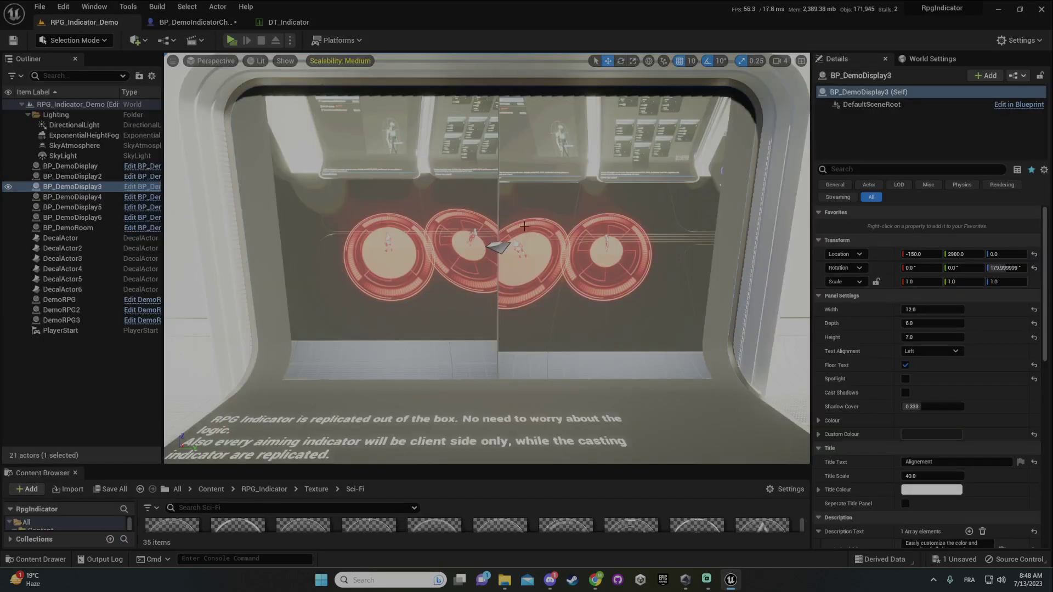
right_drag(466, 247, 416, 247)
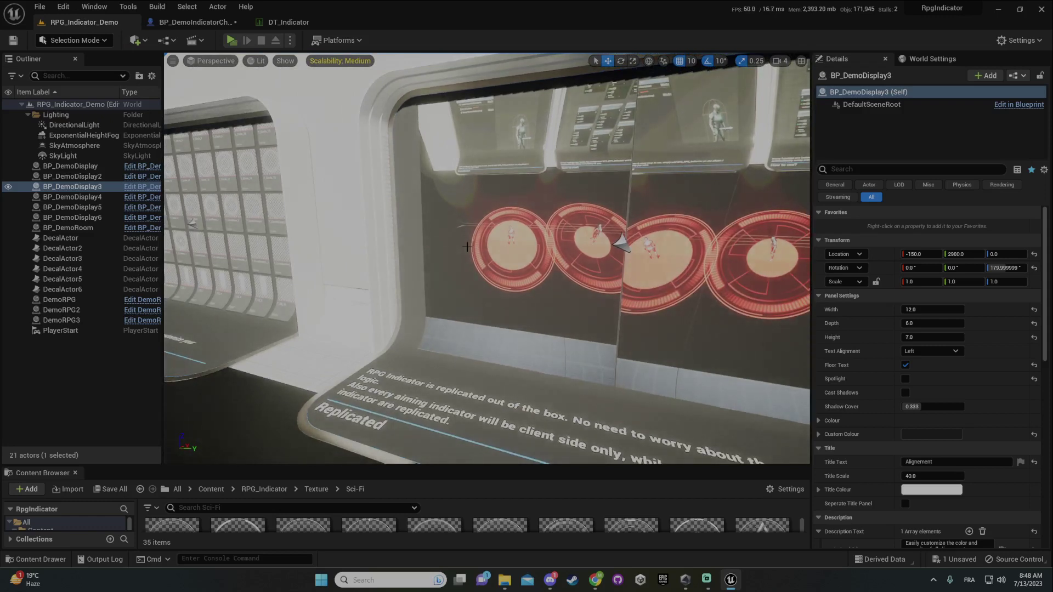